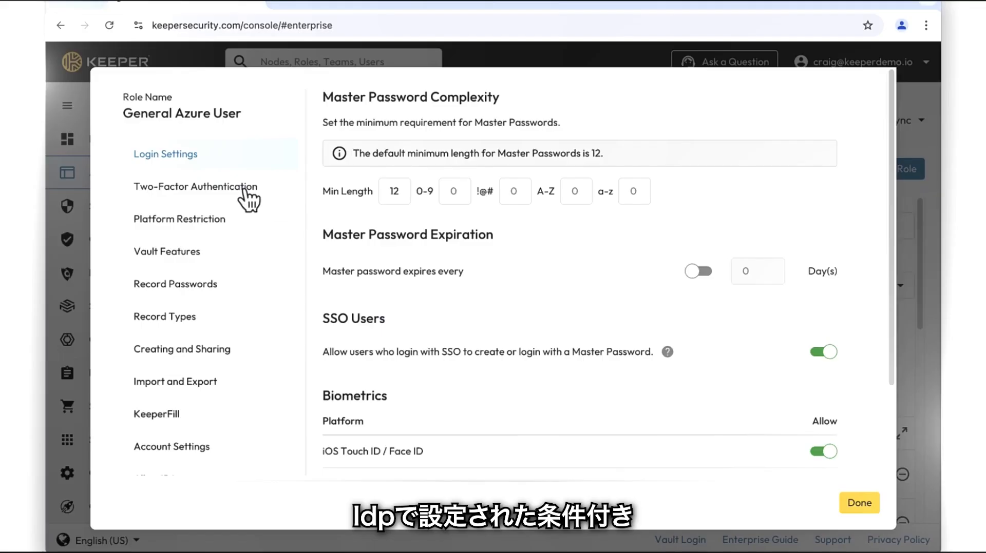
# Review the role's Two-Factor Authentication enforcement settings
pyautogui.click(248, 195)
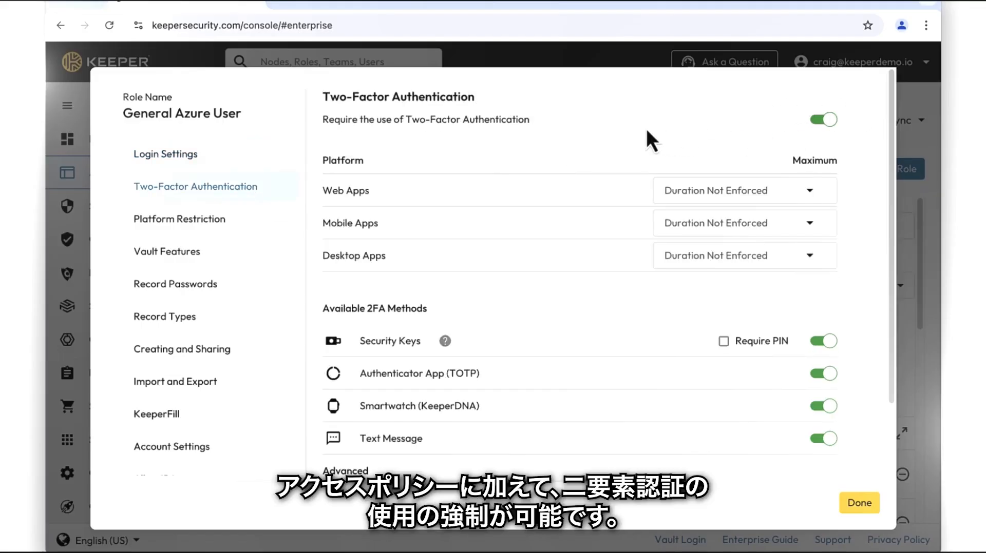
pyautogui.scroll(-2, 649, 170)
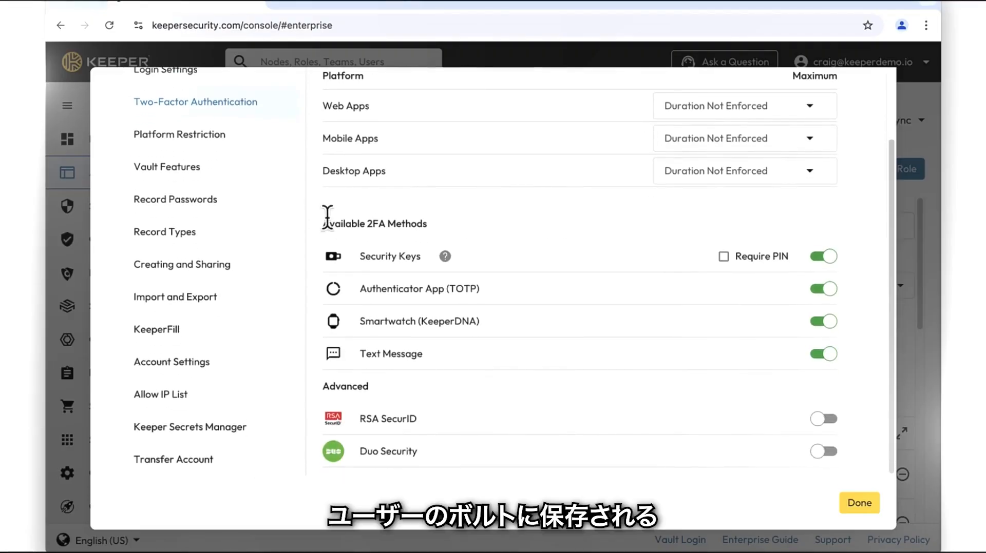
# Browse the Record Types creation settings, including the custom record types allowed for the role
pyautogui.click(222, 235)
pyautogui.scroll(2, 462, 243)
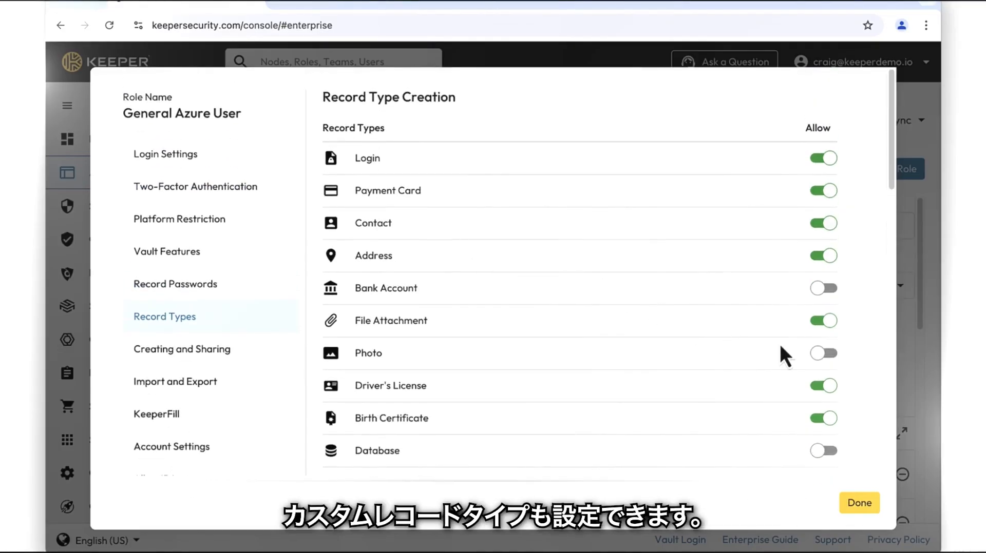
pyautogui.scroll(-5, 780, 347)
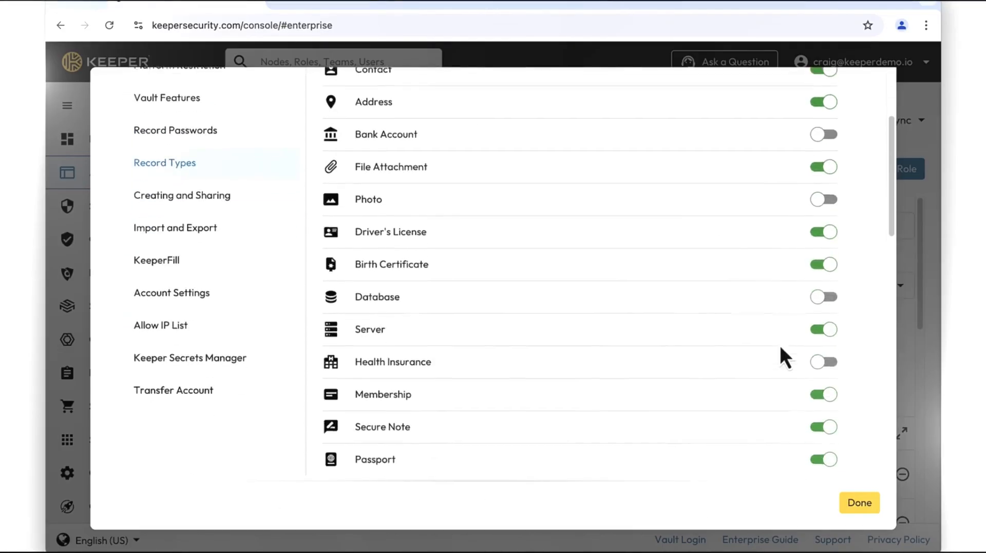
pyautogui.scroll(-8, 780, 348)
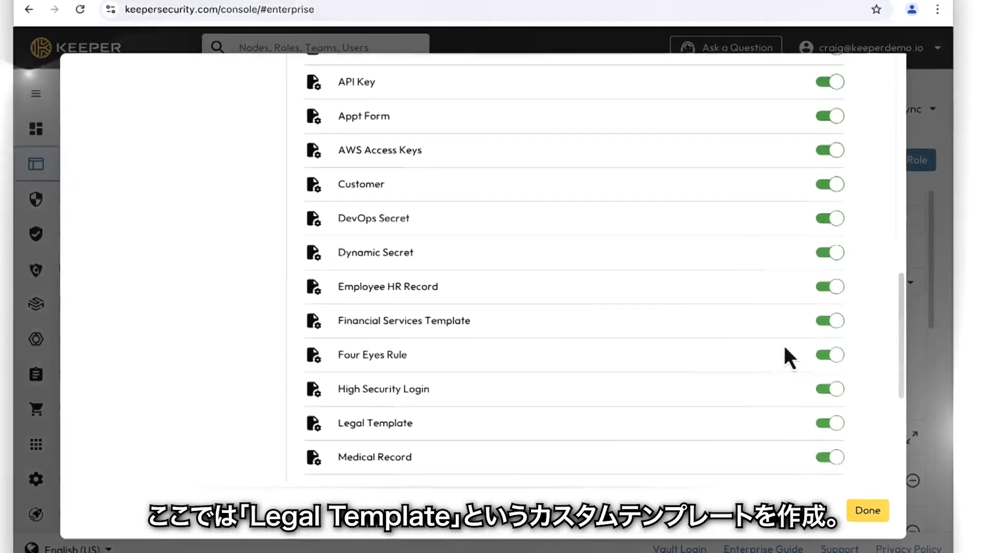
pyautogui.scroll(-3, 784, 349)
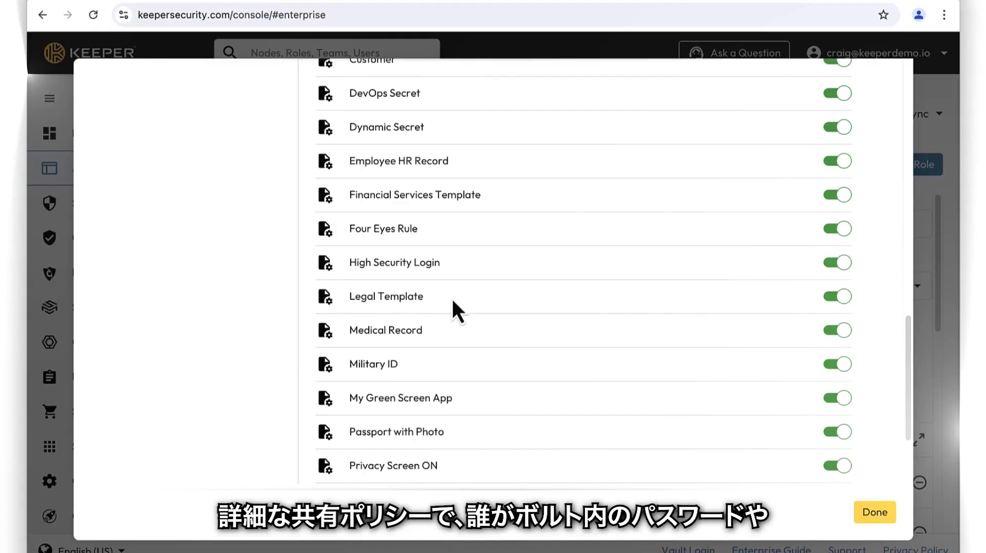
pyautogui.scroll(15, 451, 297)
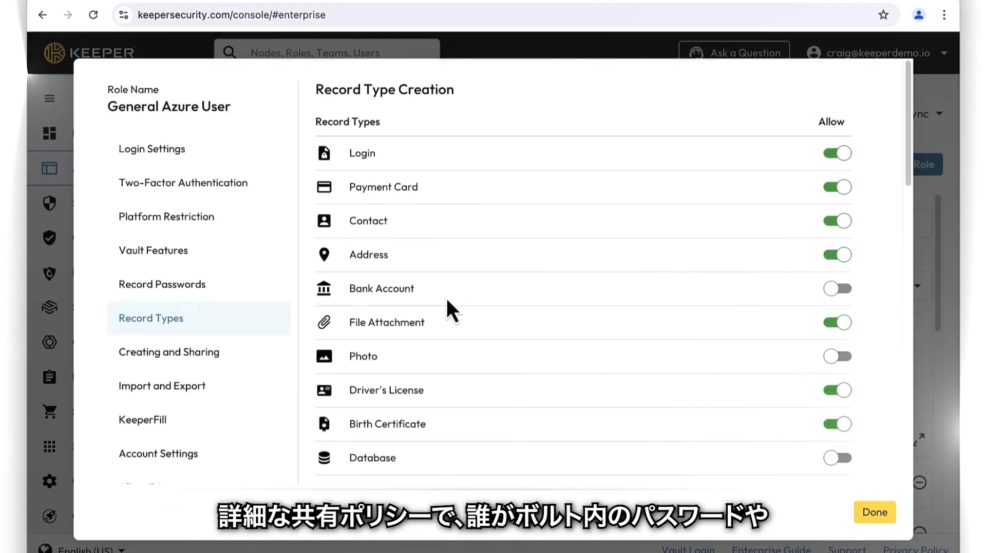
# Review the role's Creating and Sharing policies, then close the enforcement policies dialog
pyautogui.click(224, 353)
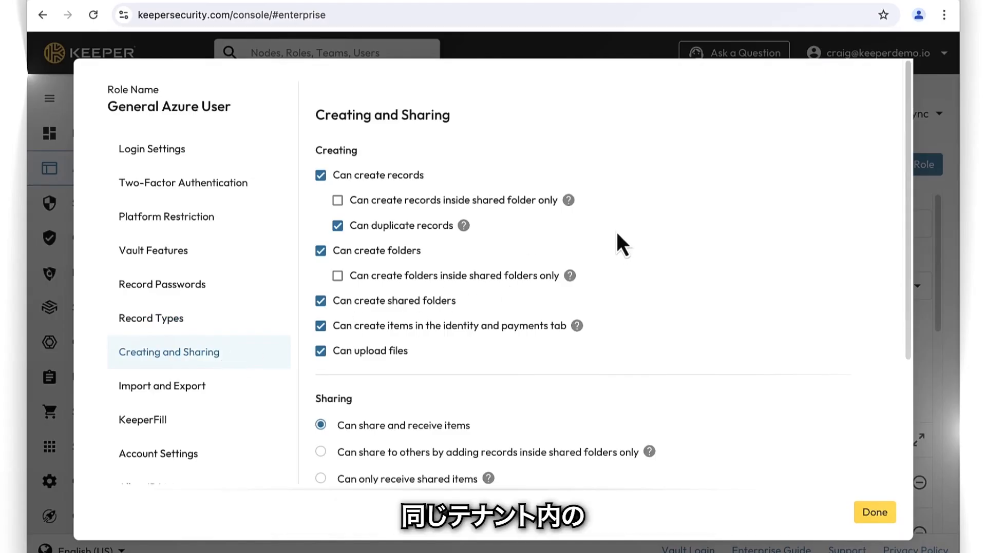
pyautogui.scroll(-3, 756, 260)
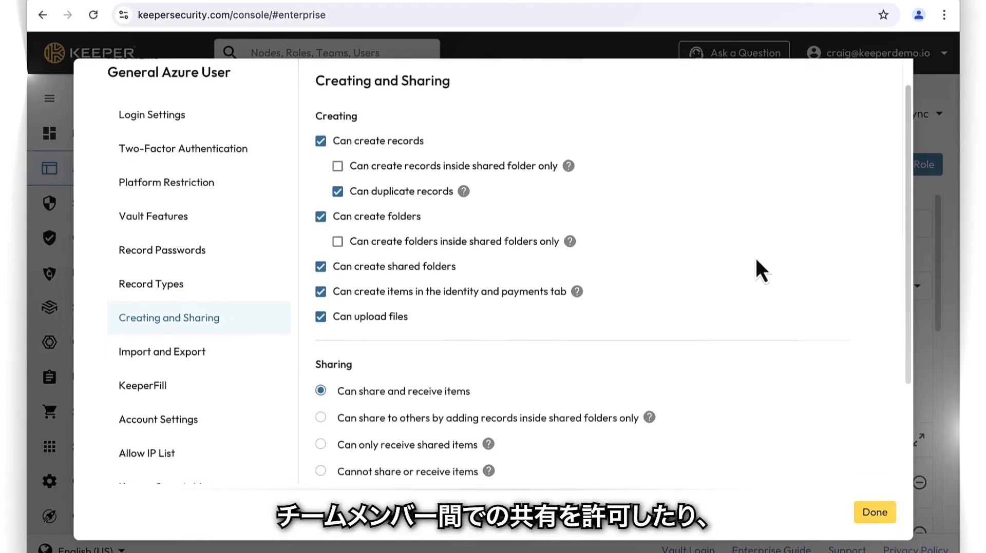
pyautogui.scroll(-3, 755, 259)
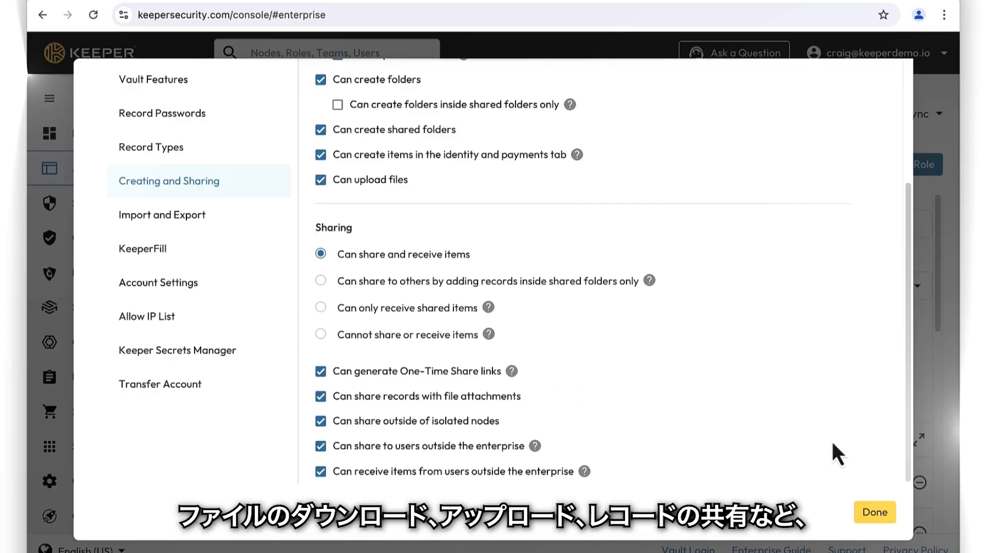
pyautogui.click(874, 512)
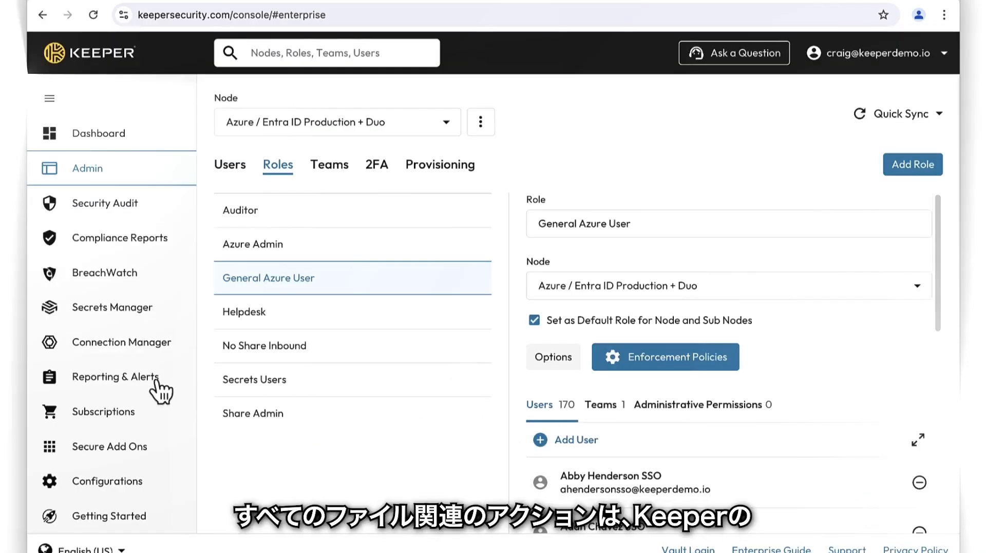
# Open the Recent Activity report under Reporting & Alerts
pyautogui.click(133, 379)
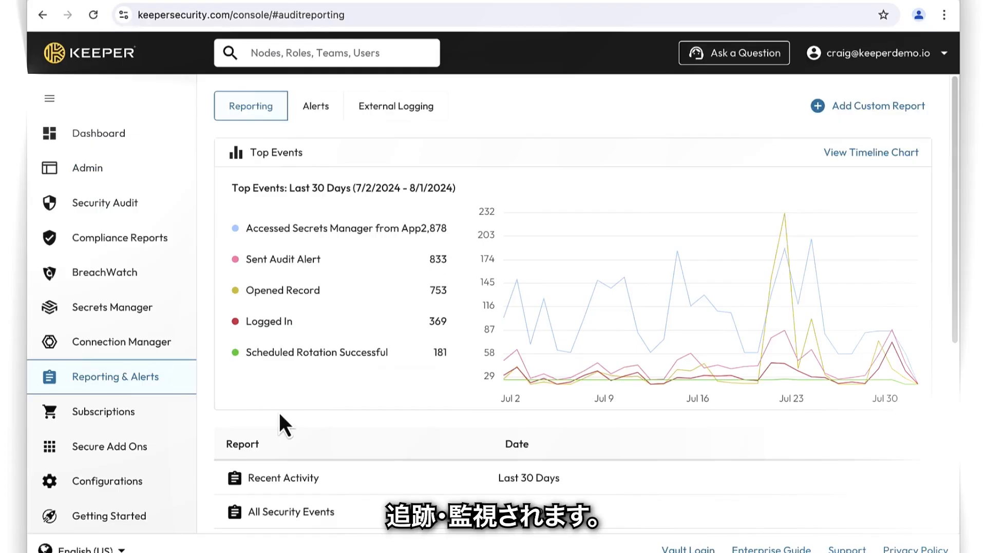
pyautogui.click(393, 480)
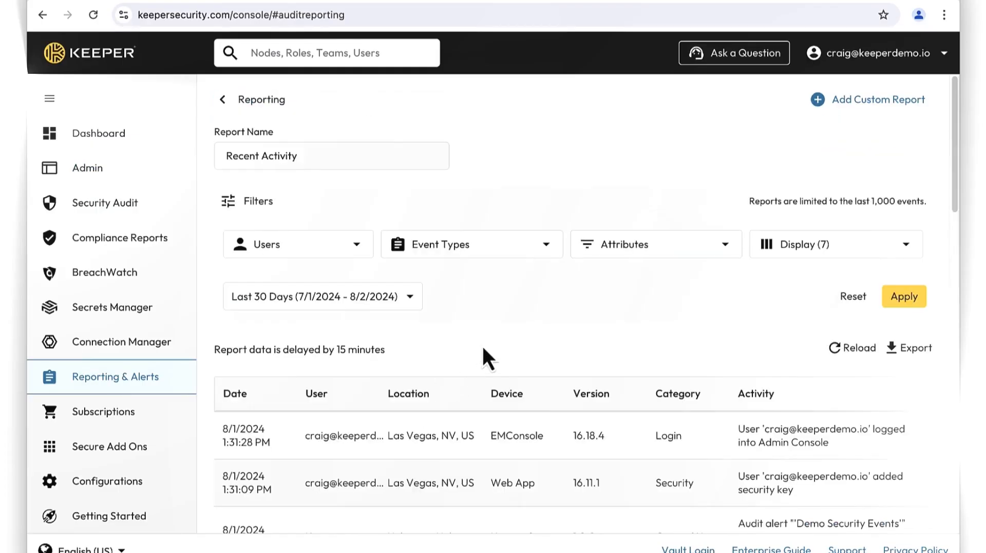
pyautogui.scroll(-1, 482, 342)
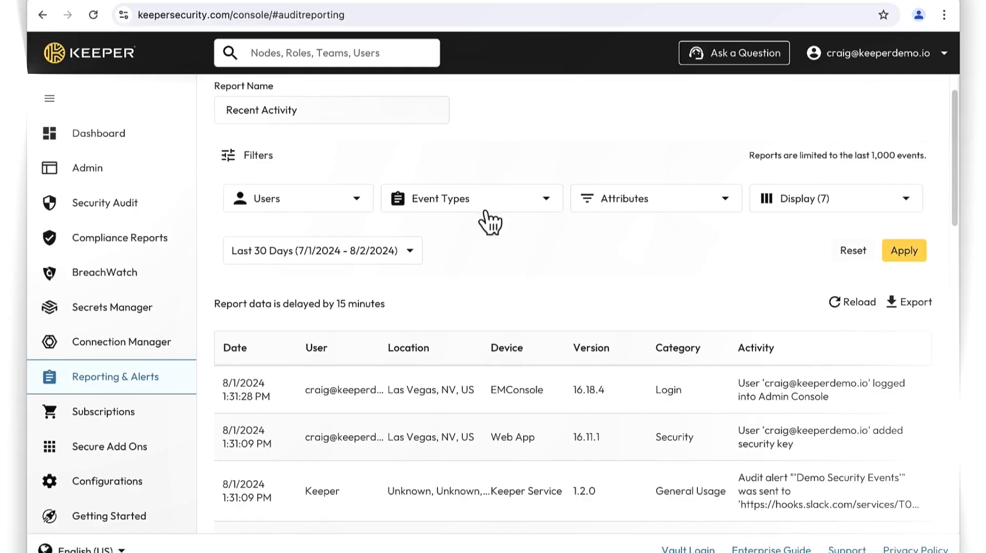
# Filter the report's event types to Deleted, Downloaded and Uploaded File Attachment, searching for "file", and apply
pyautogui.click(488, 210)
pyautogui.click(465, 242)
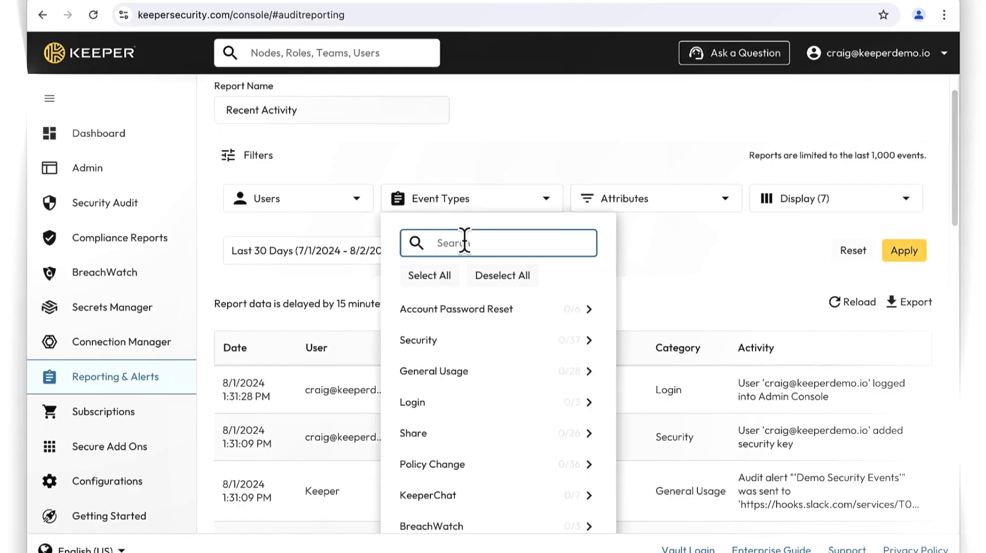
pyautogui.write('file')
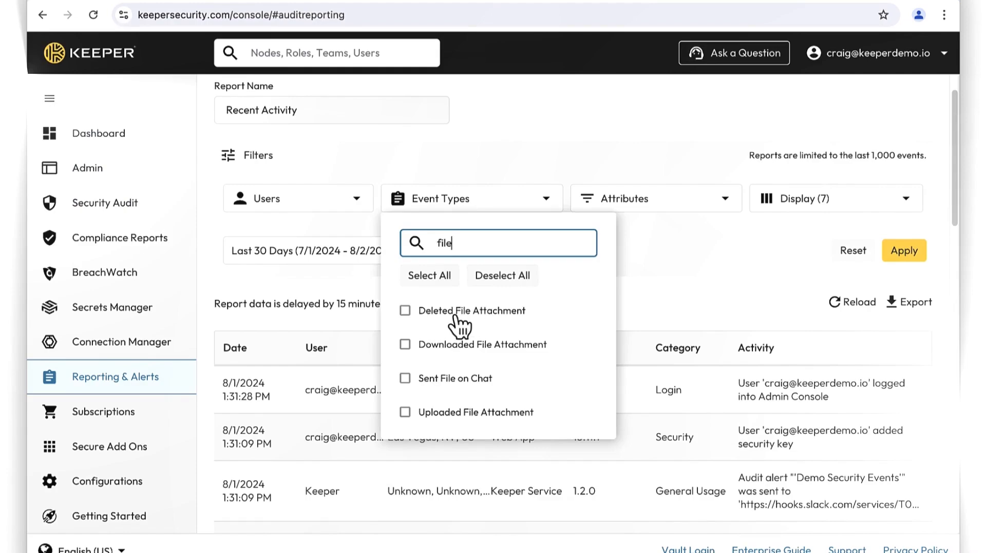
pyautogui.click(455, 312)
pyautogui.click(402, 348)
pyautogui.click(402, 414)
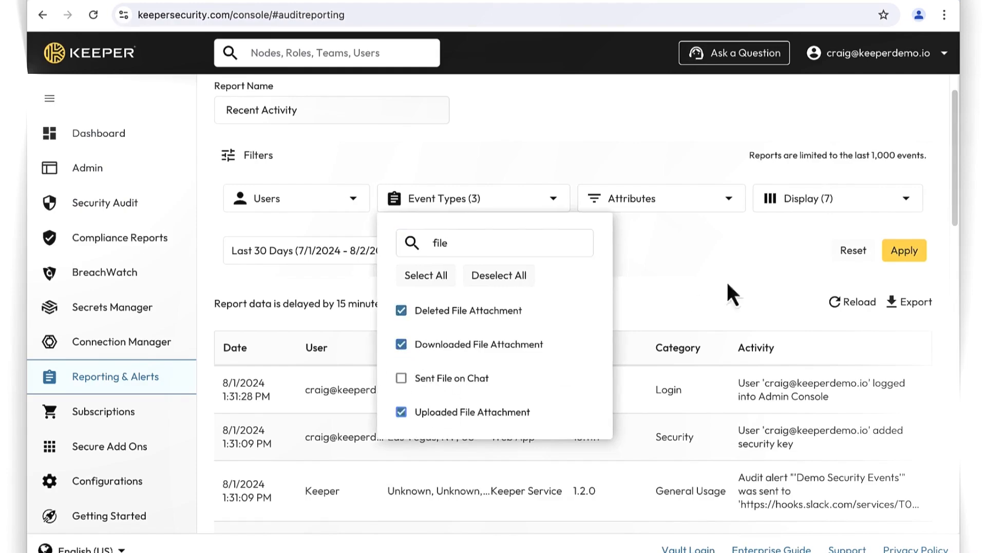
pyautogui.click(904, 250)
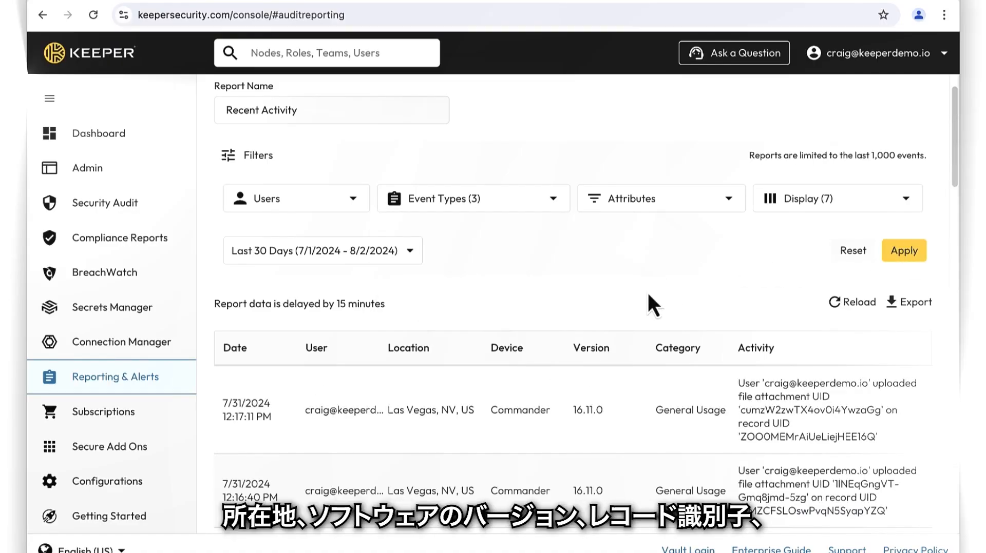
# Open the details of an Uploaded File Attachment event in the results and close them
pyautogui.scroll(-4, 647, 291)
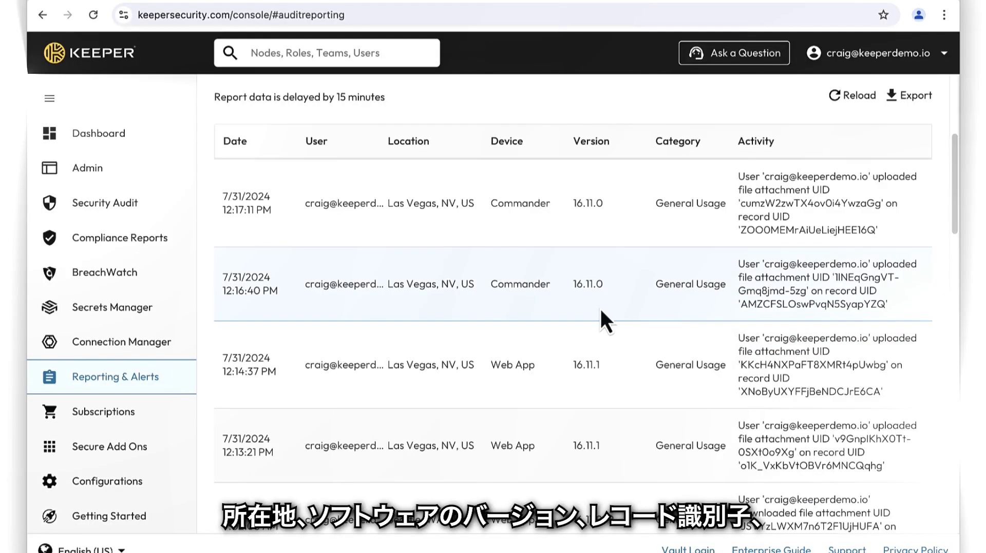
pyautogui.scroll(-1, 599, 306)
pyautogui.click(555, 336)
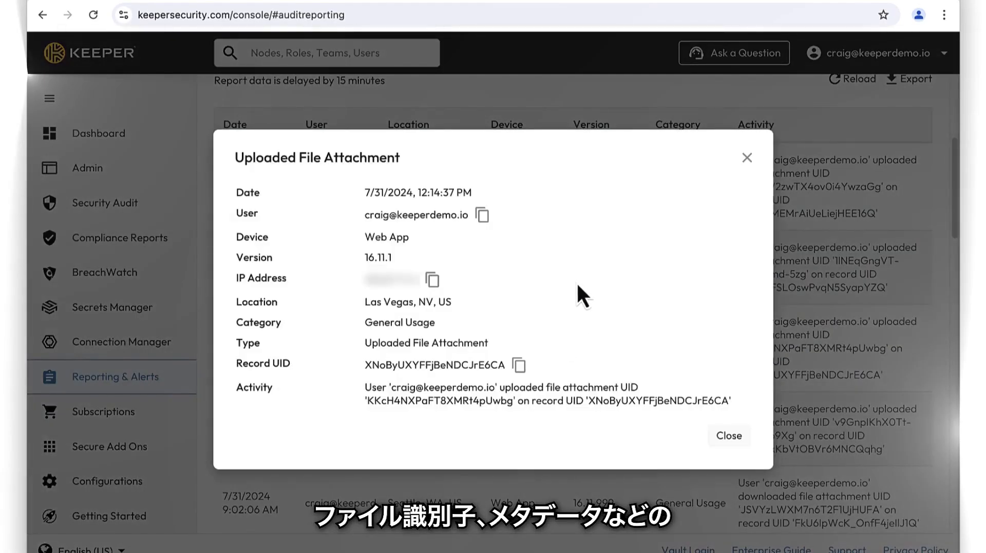
pyautogui.click(740, 438)
# Return to the Reporting overview and open the External Logging integrations
pyautogui.scroll(5, 741, 436)
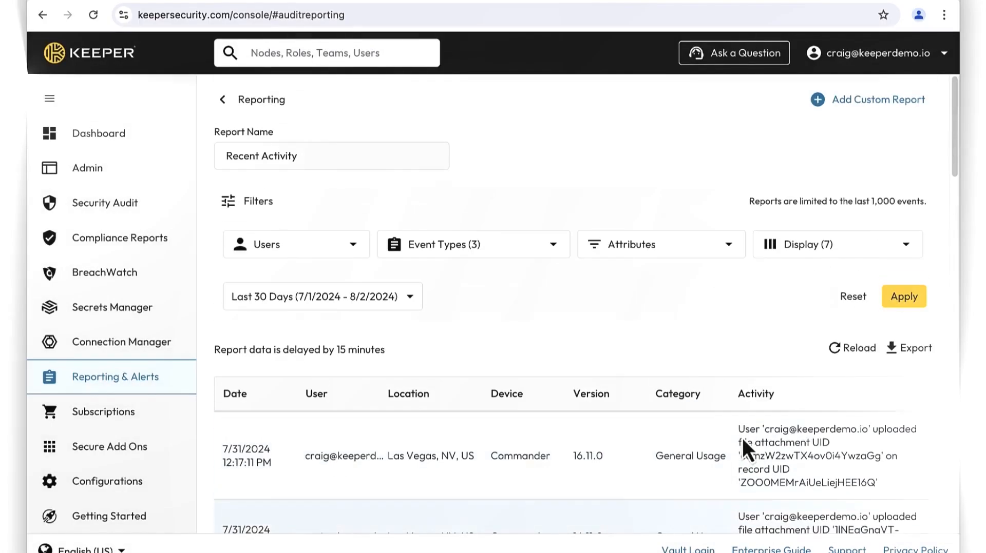
pyautogui.click(260, 105)
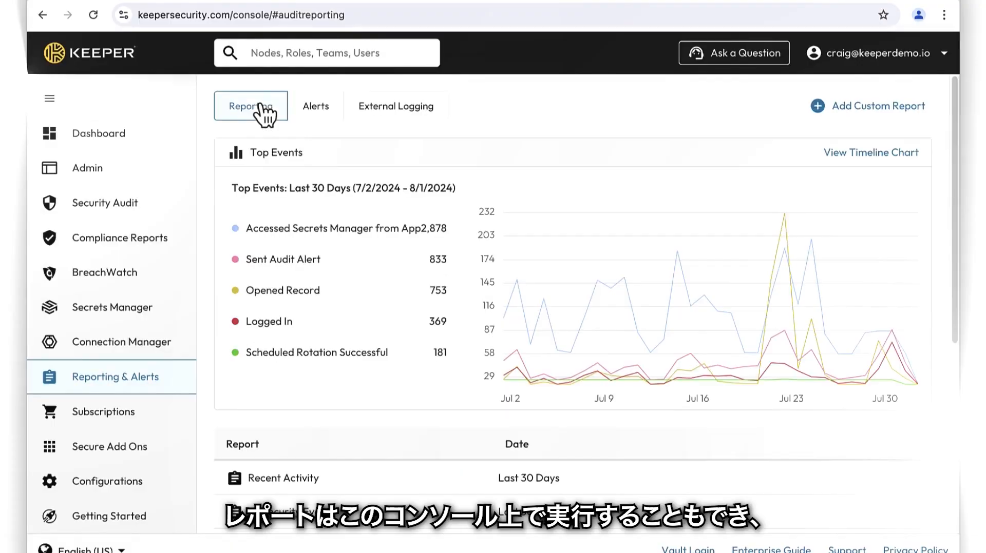
pyautogui.click(380, 110)
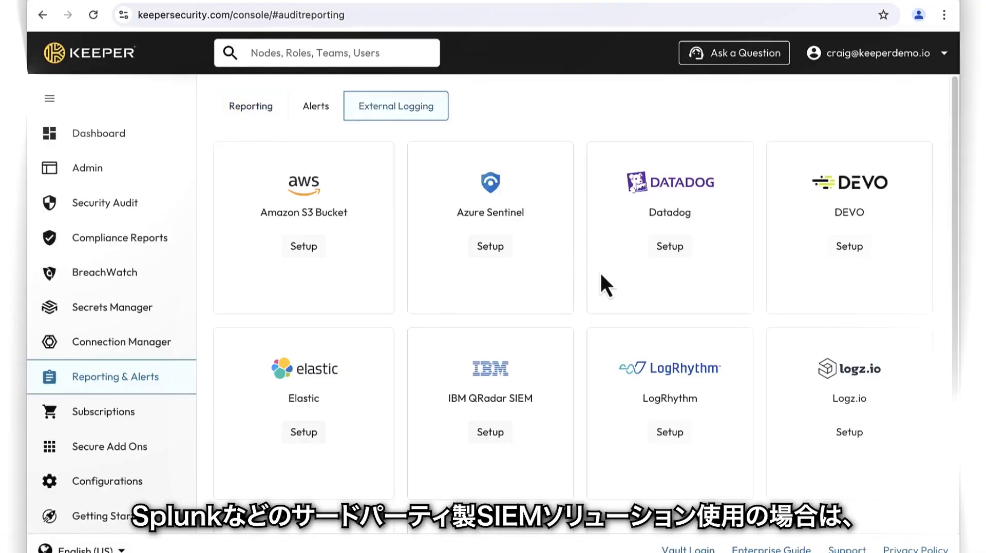
# Open the Splunk sync settings and close them without saving
pyautogui.scroll(-3, 600, 271)
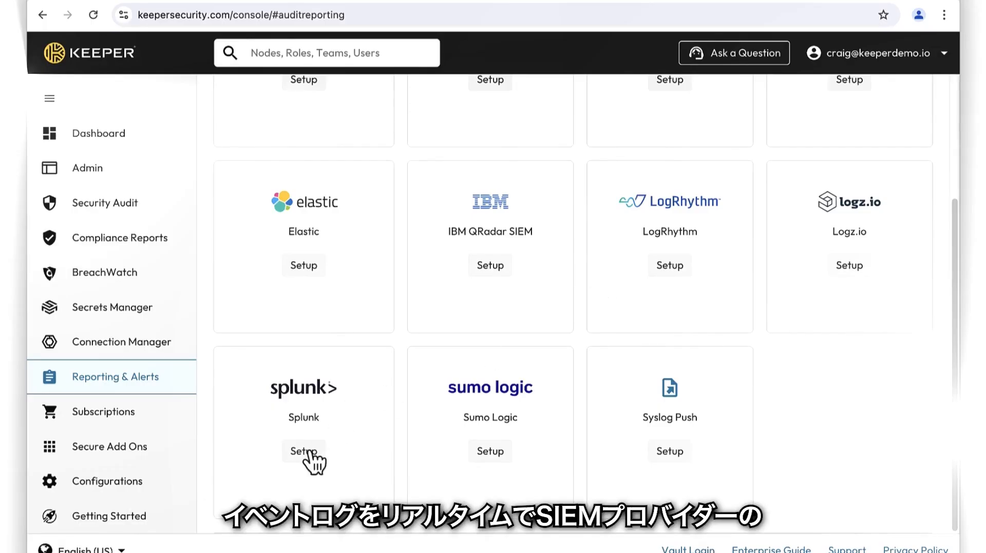
pyautogui.click(309, 452)
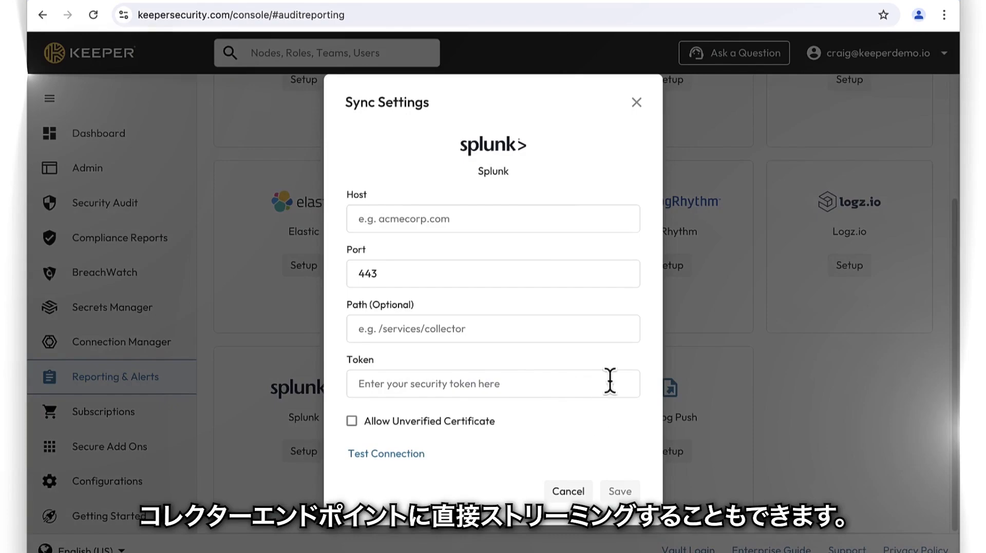
pyautogui.click(635, 105)
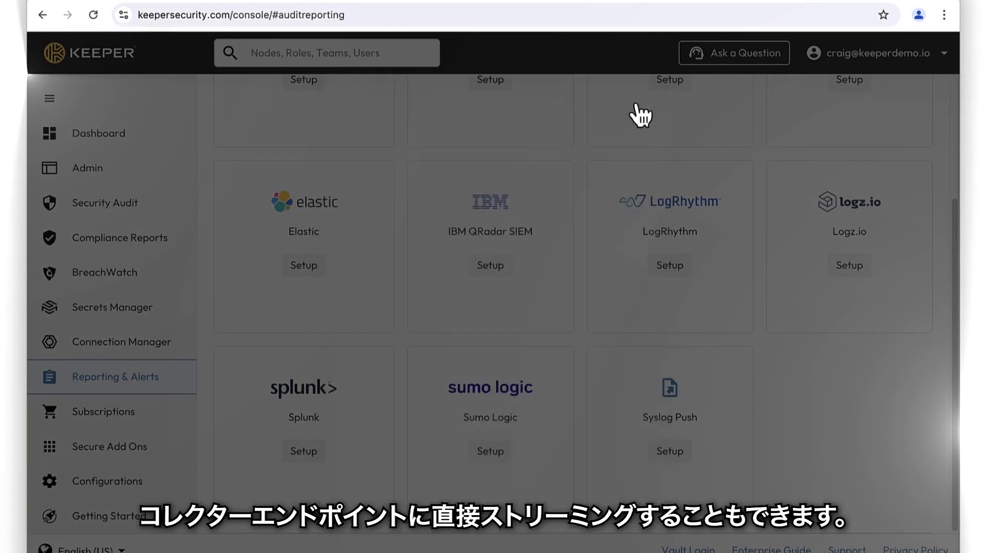
pyautogui.scroll(4, 632, 147)
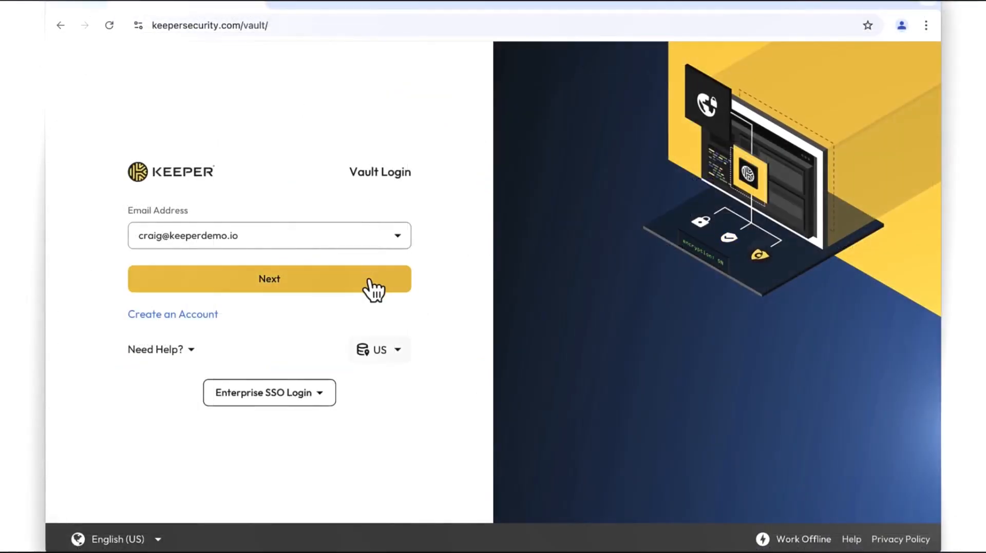
# Log in to the web vault with the saved account and a saved passkey
pyautogui.click(370, 281)
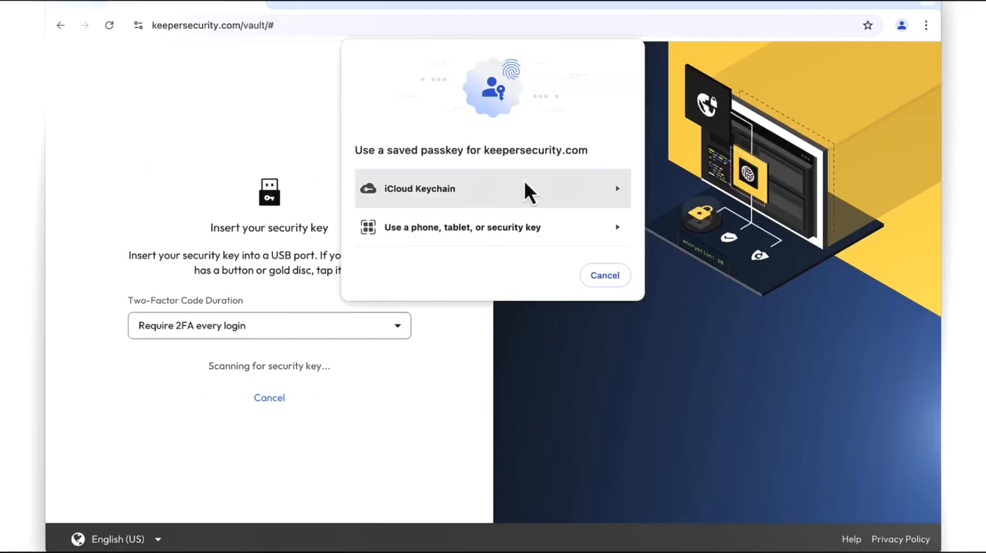
pyautogui.click(524, 182)
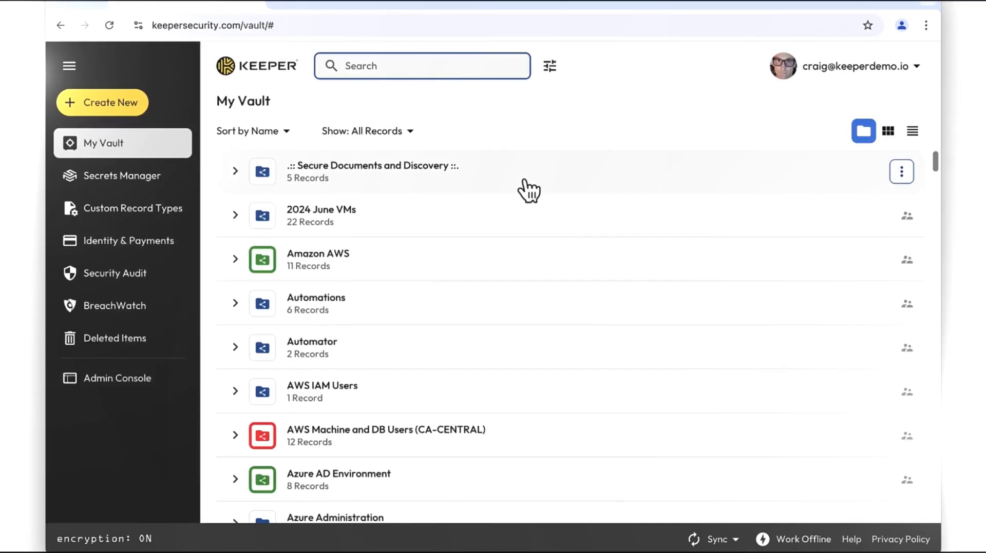
# Browse the records inside the .:: Secure Documents and Discovery ::. shared folder
pyautogui.click(525, 180)
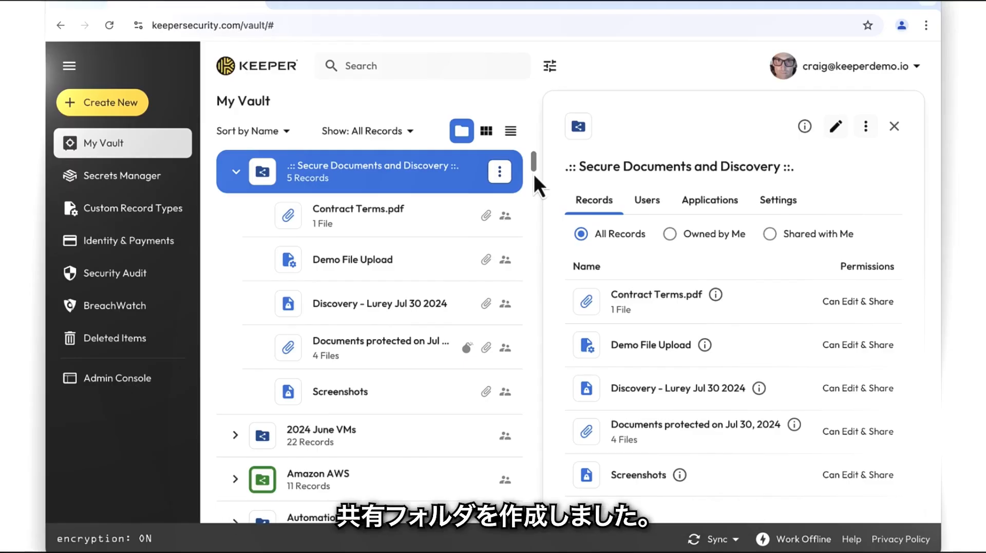
pyautogui.click(442, 215)
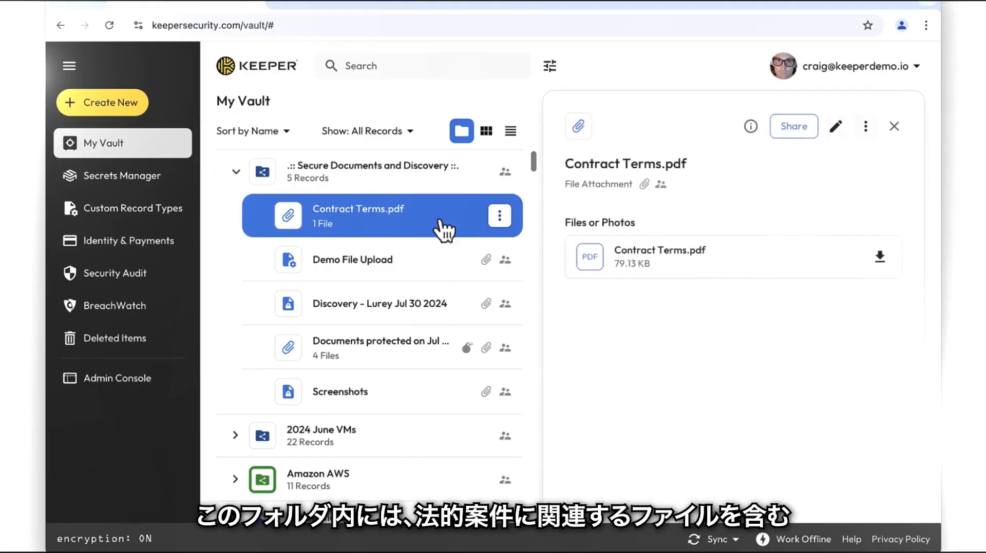
pyautogui.click(436, 272)
pyautogui.click(436, 308)
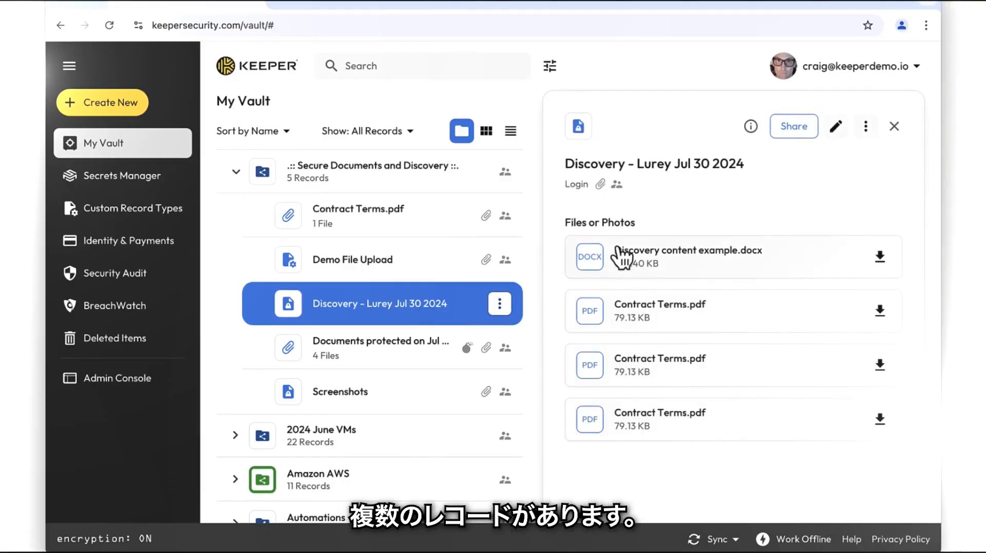
pyautogui.click(386, 179)
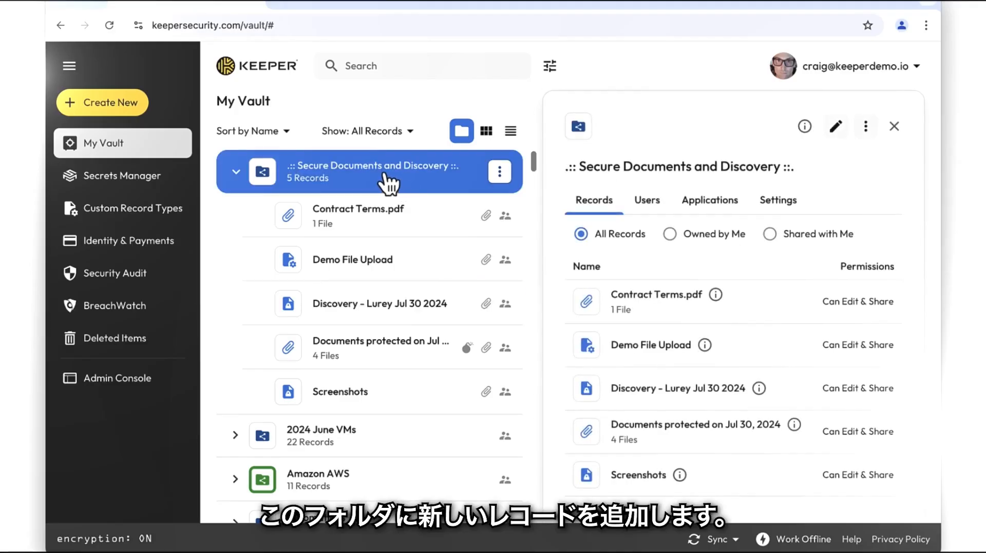
# Start a new record in the shared folder and set its record type to Legal Template
pyautogui.rightClick(387, 183)
pyautogui.click(419, 217)
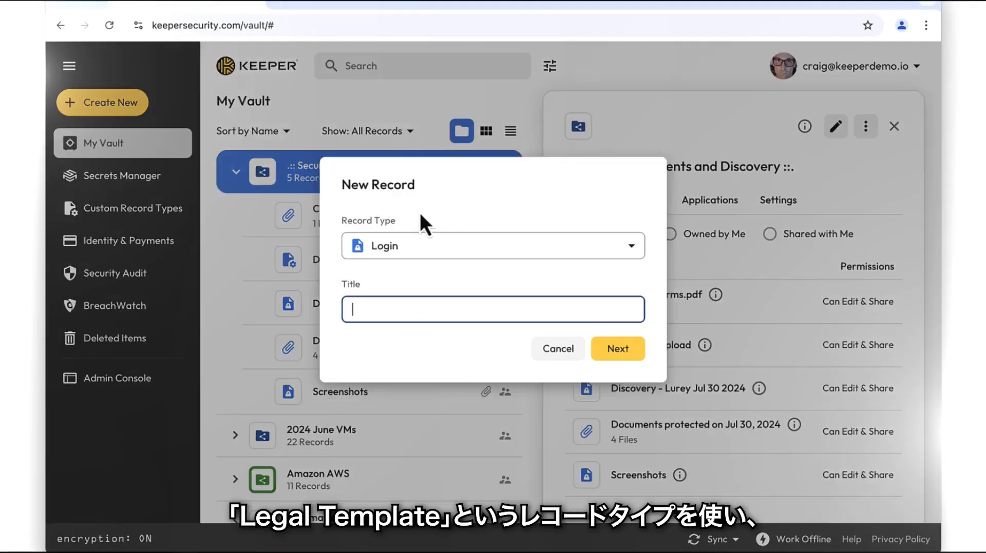
pyautogui.click(424, 248)
pyautogui.scroll(-8, 519, 395)
pyautogui.click(506, 415)
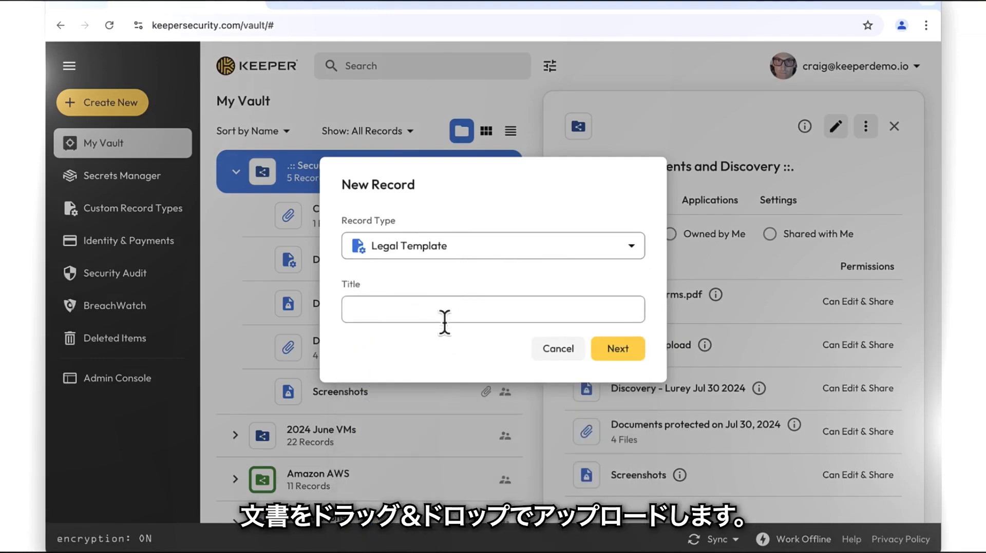
# Title the new record Legal Docs Example and continue to the full record form
pyautogui.click(443, 308)
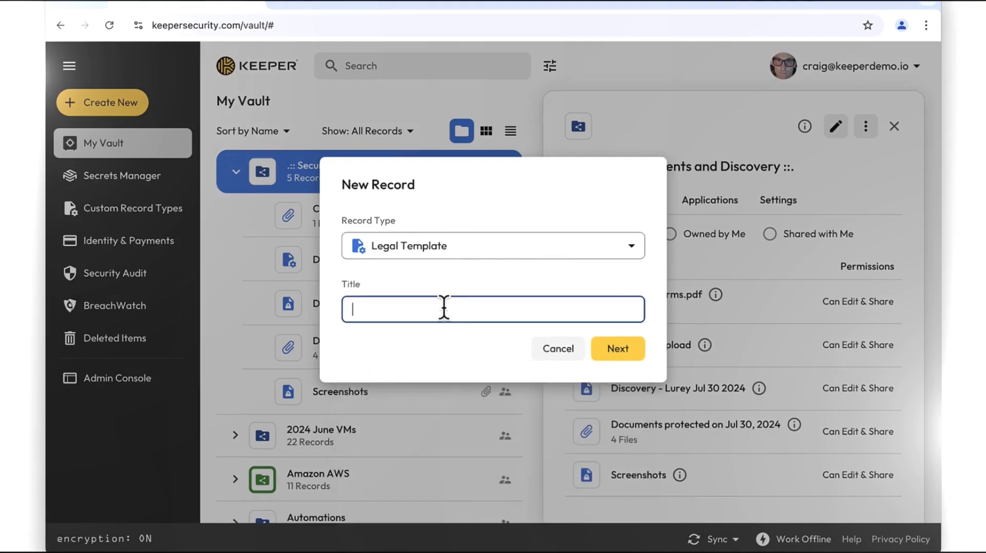
pyautogui.write('Legal Docs Example')
pyautogui.press('Return')
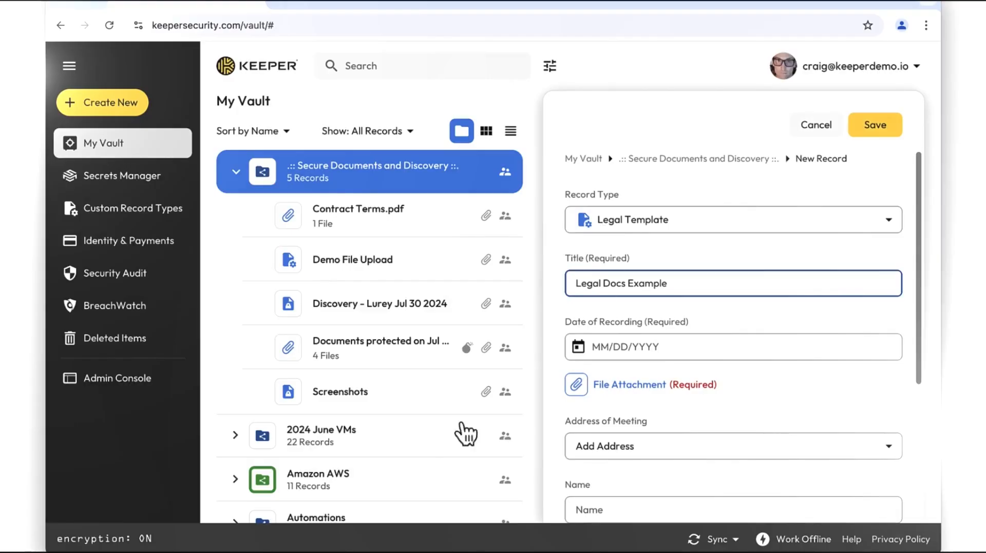
# Attach all six files from the Downloads folder to the record's File Attachment field
pyautogui.click(411, 552)
pyautogui.moveTo(985, 220); pyautogui.dragTo(817, 226)
pyautogui.click(877, 272)
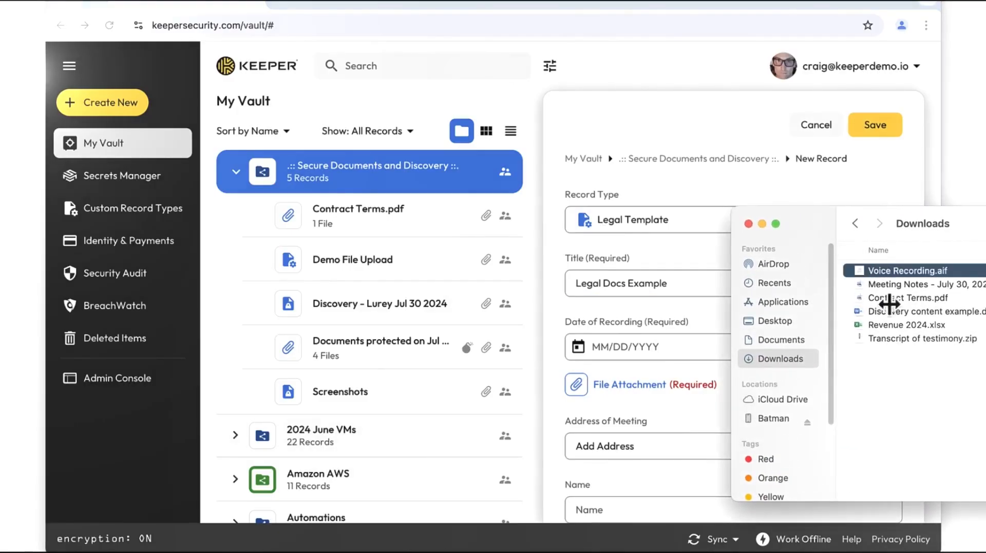
pyautogui.keyDown('shift'); pyautogui.click(888, 337); pyautogui.keyUp('shift')
pyautogui.moveTo(890, 285); pyautogui.dragTo(612, 300)
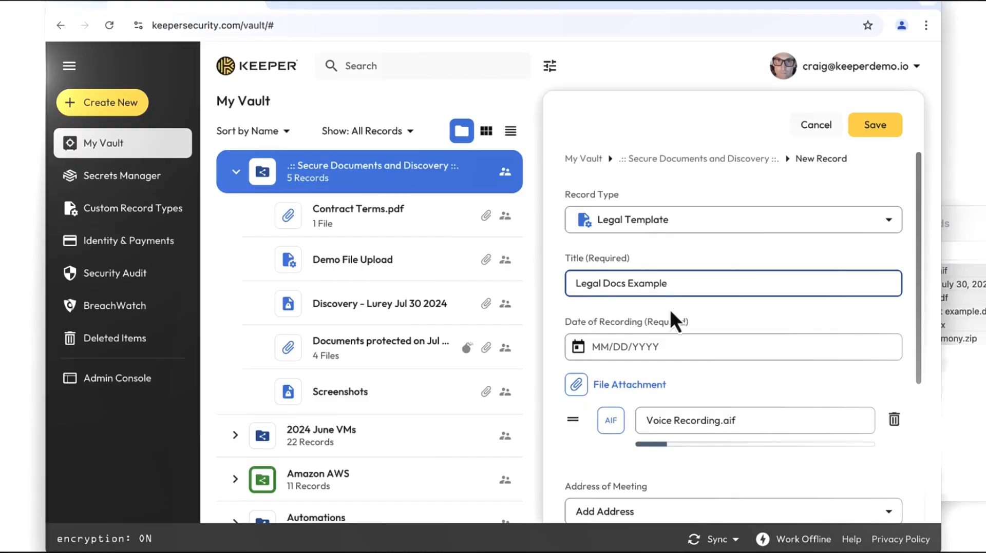
# Set the Date of Recording to 08/01/2024
pyautogui.scroll(-1, 669, 310)
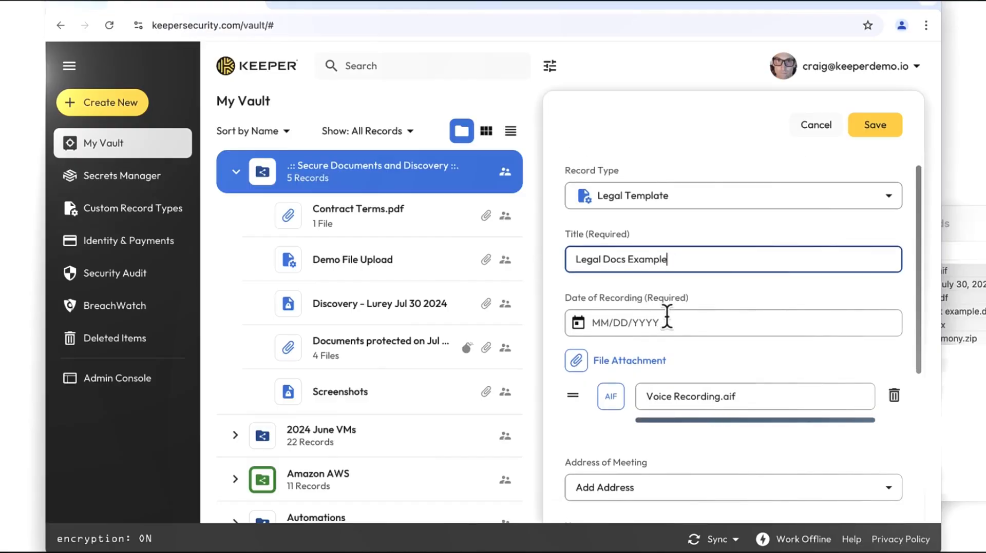
pyautogui.scroll(-1, 669, 321)
pyautogui.scroll(-5, 668, 316)
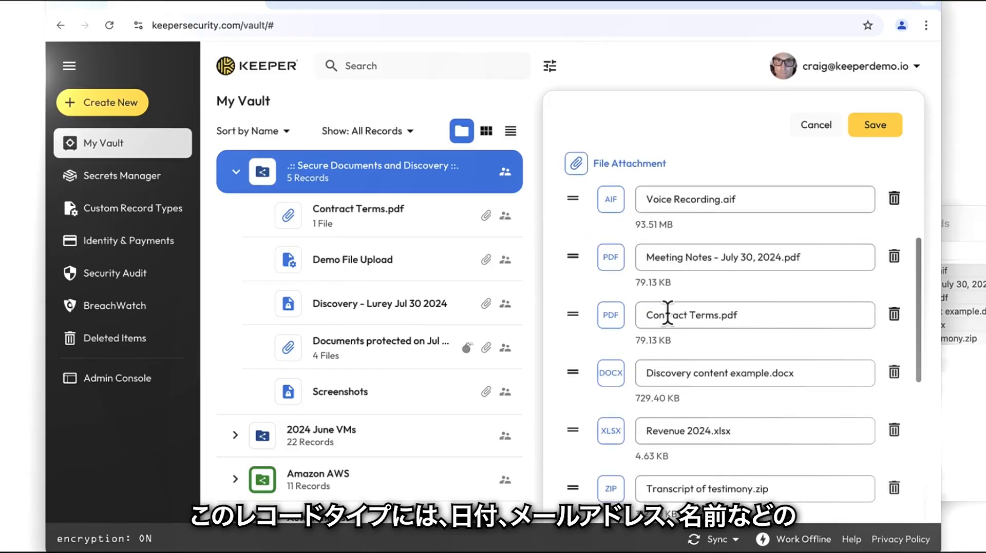
pyautogui.scroll(6, 667, 314)
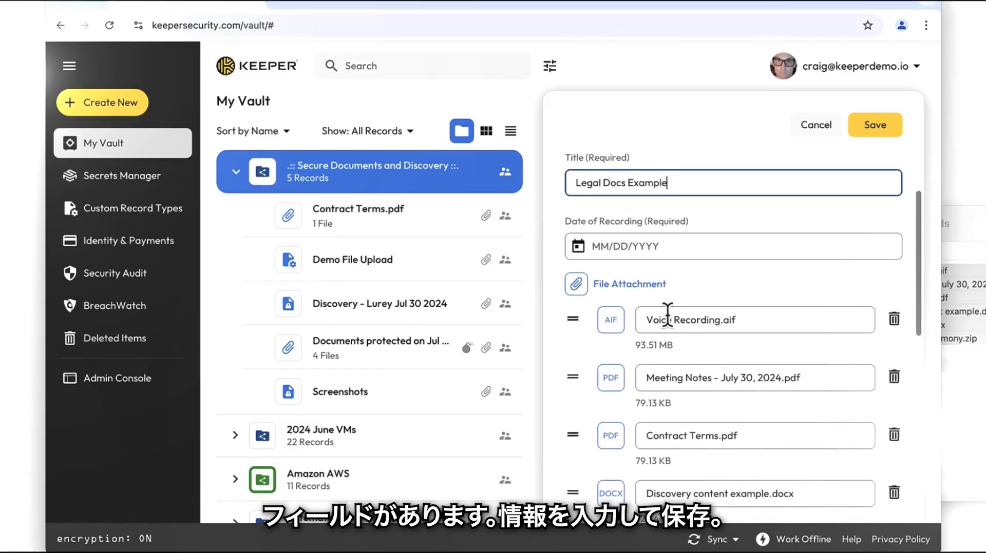
pyautogui.click(577, 335)
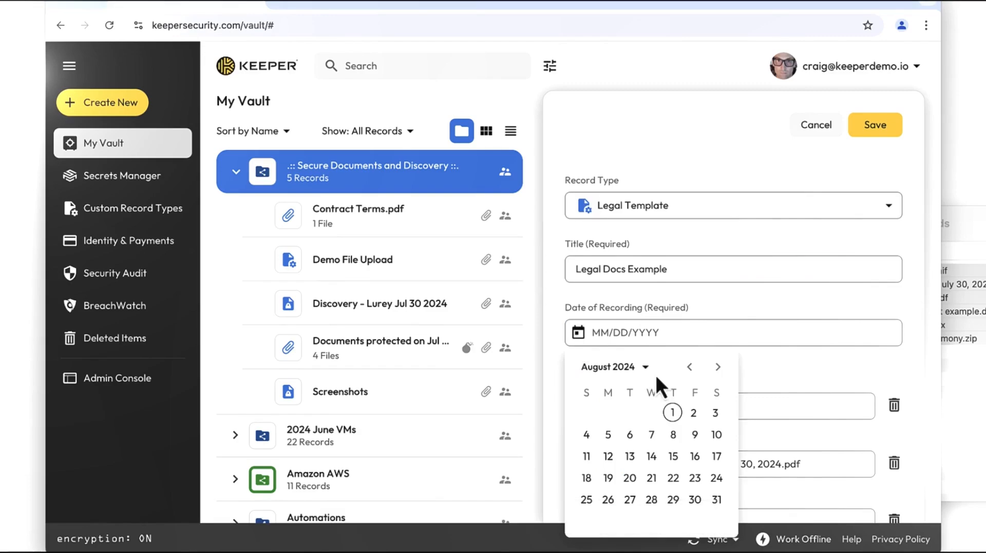
pyautogui.click(671, 410)
# Fill in the Name with the contact's name and the Email with the contact's e-mail address, then save the record
pyautogui.scroll(-8, 744, 390)
pyautogui.click(718, 390)
pyautogui.write('Craig Demo')
pyautogui.press('Tab')
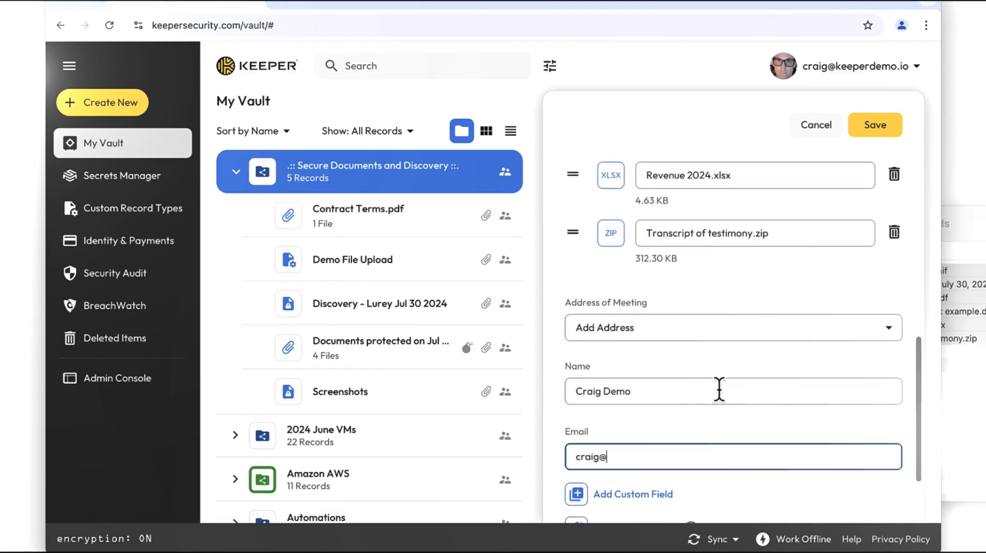
pyautogui.scroll(-2, 749, 382)
pyautogui.scroll(10, 786, 333)
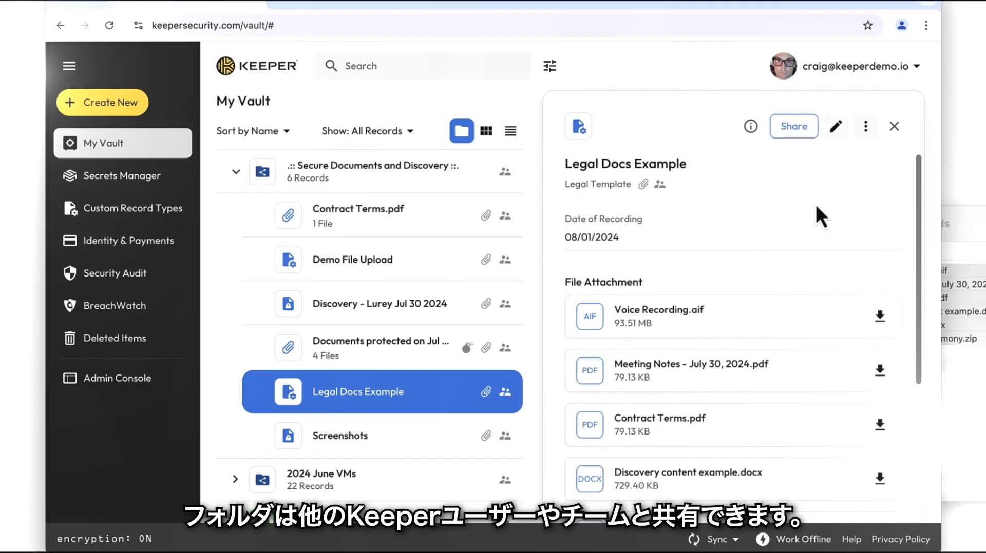
# Inspect the shared folder's users and, in its edit view, a record's permission options
pyautogui.click(374, 170)
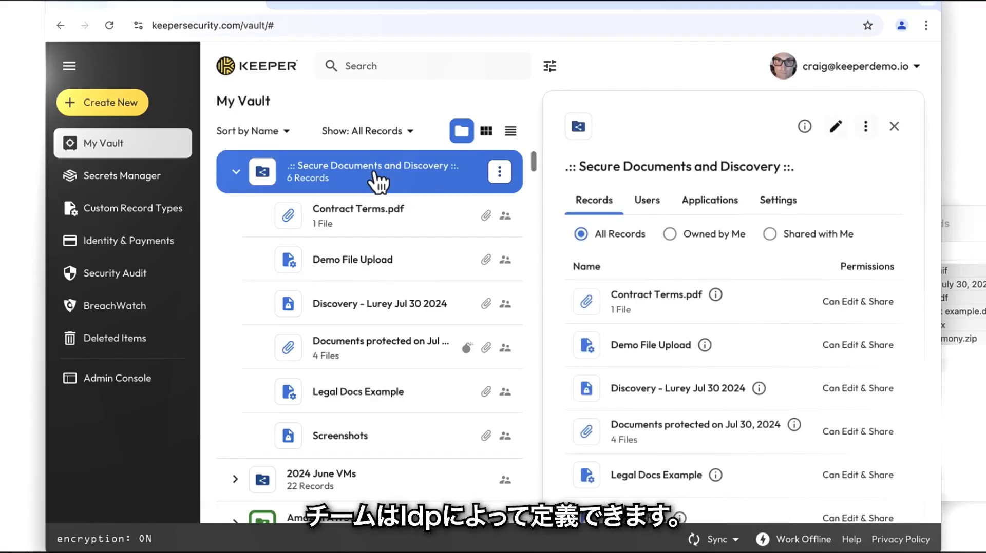
pyautogui.click(642, 201)
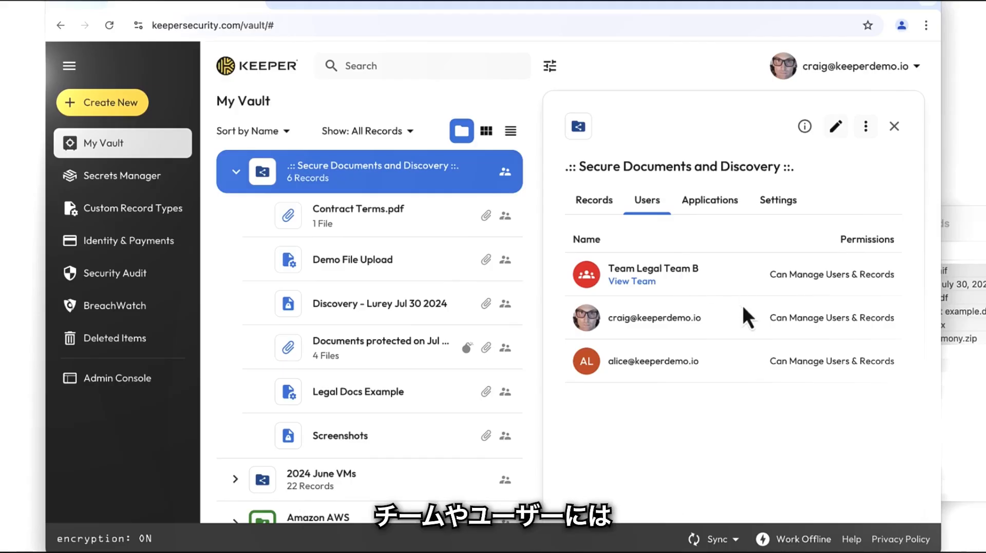
pyautogui.click(828, 133)
pyautogui.click(590, 255)
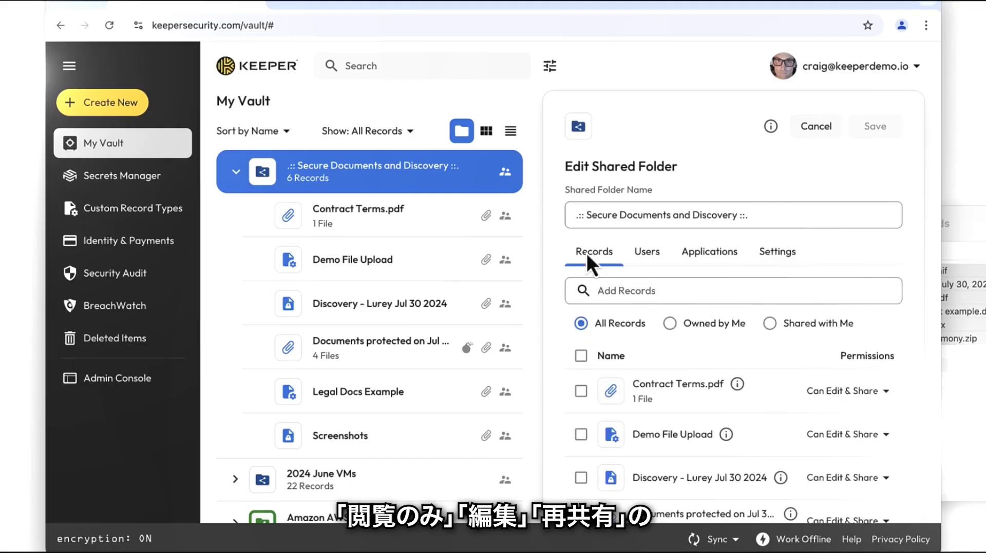
pyautogui.click(834, 390)
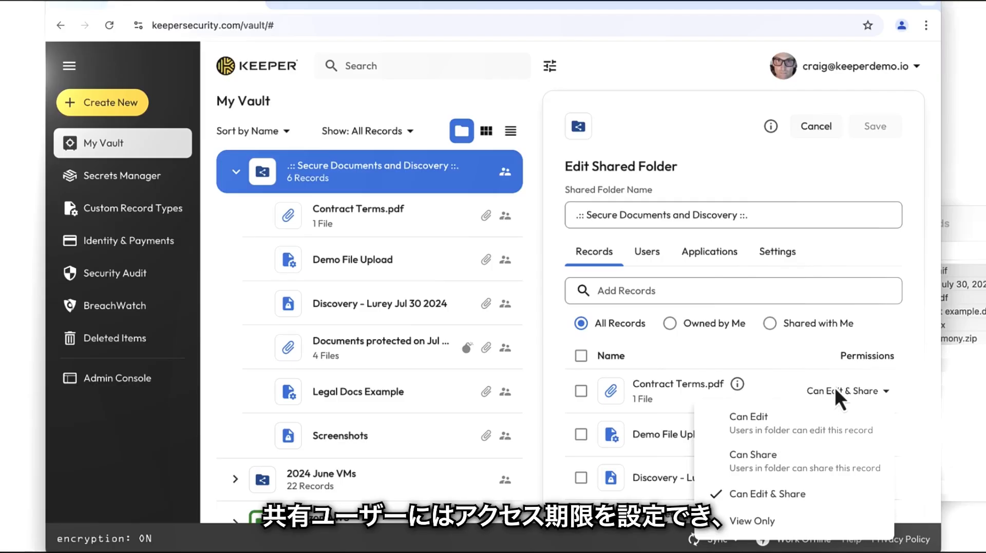
pyautogui.click(834, 387)
# Give the last listed user's access to the shared folder a 1 hour expiration
pyautogui.click(639, 251)
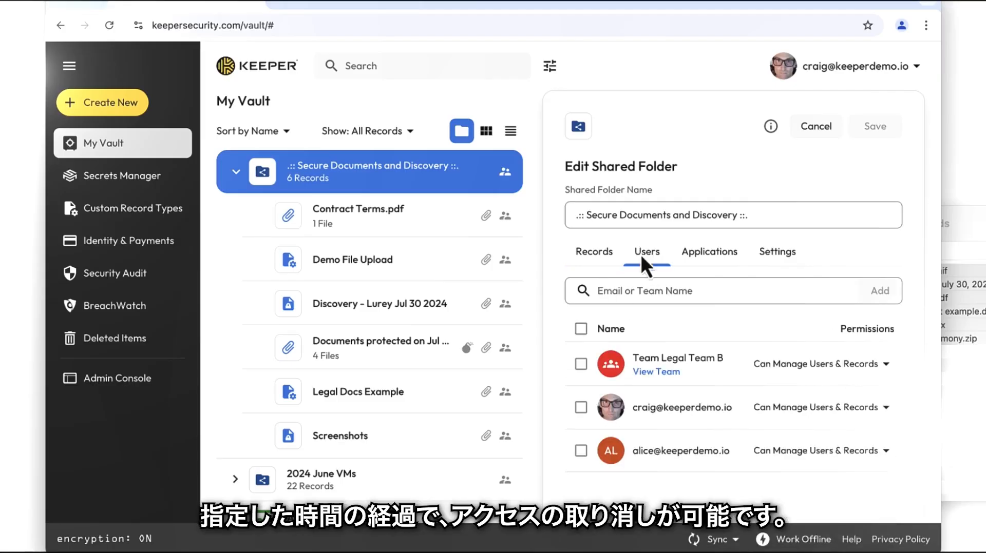
pyautogui.click(848, 451)
pyautogui.click(820, 426)
pyautogui.click(537, 210)
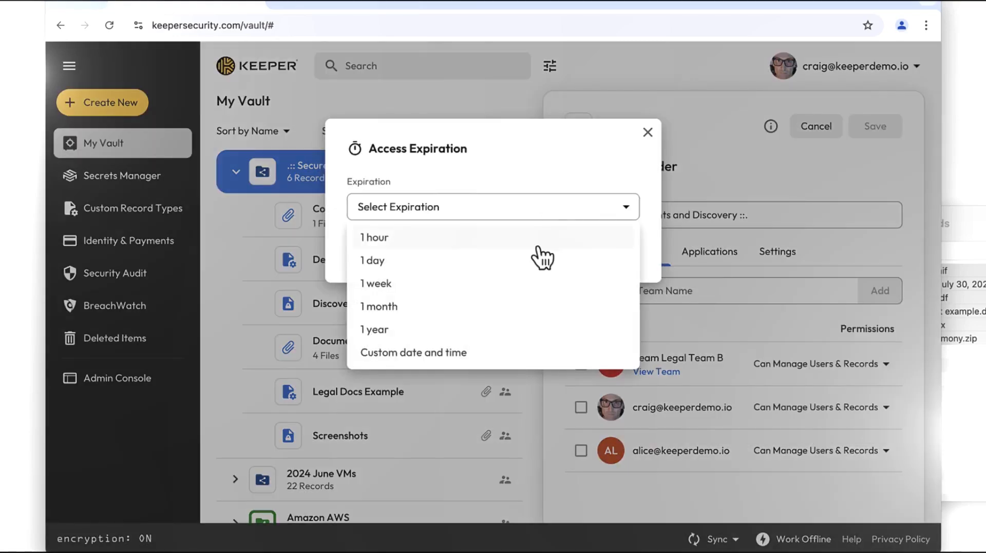
pyautogui.click(537, 246)
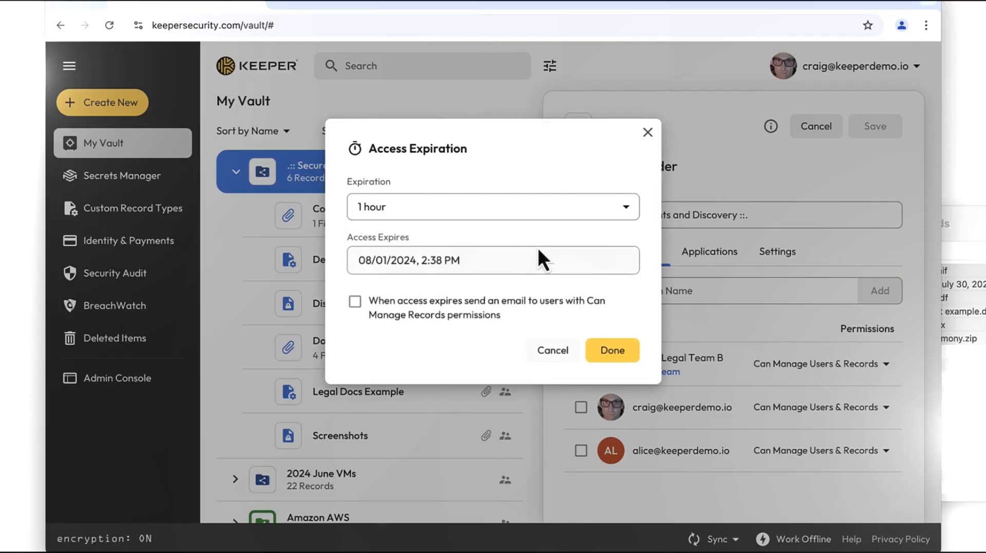
pyautogui.click(613, 353)
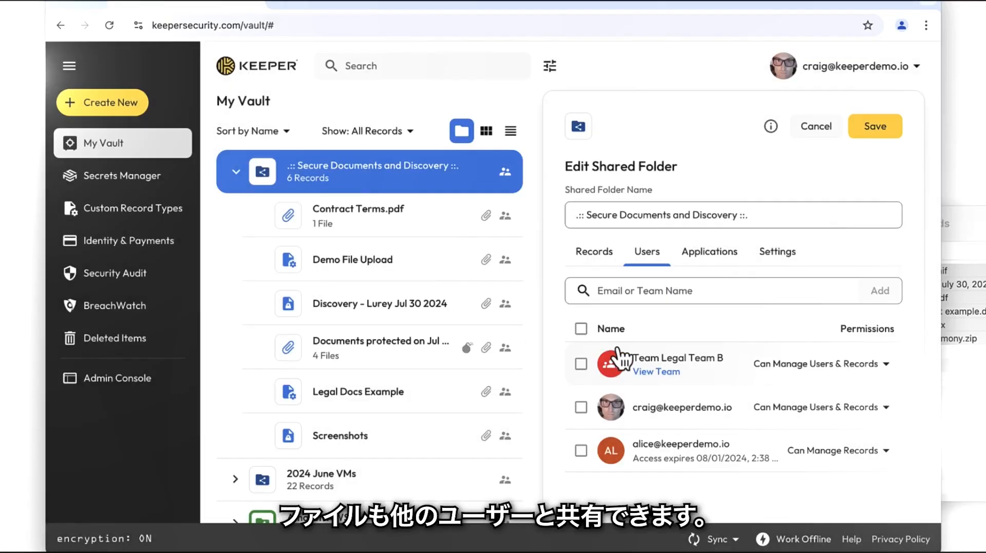
# Share the Demo File Upload record View Only with a user from the Share Admins list
pyautogui.click(447, 249)
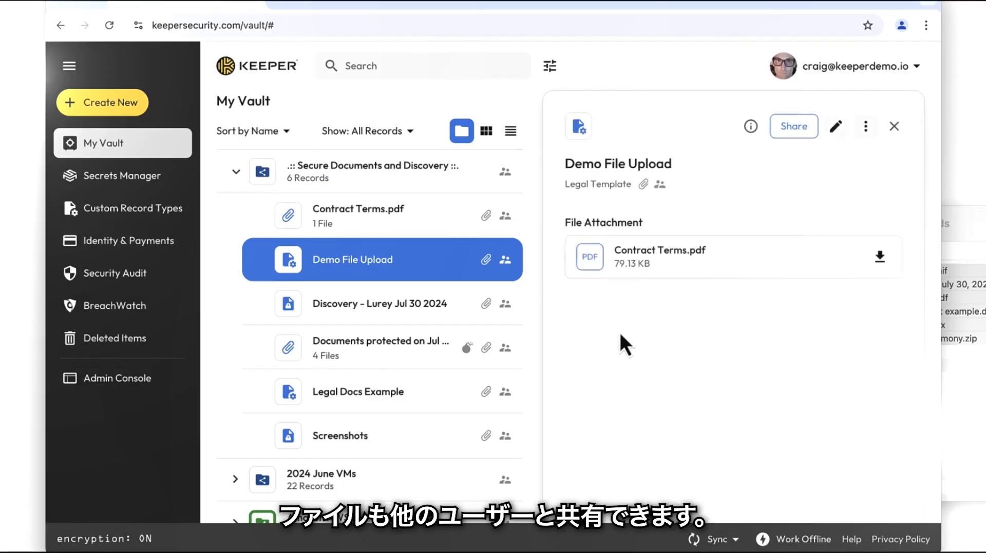
pyautogui.click(791, 128)
pyautogui.click(700, 242)
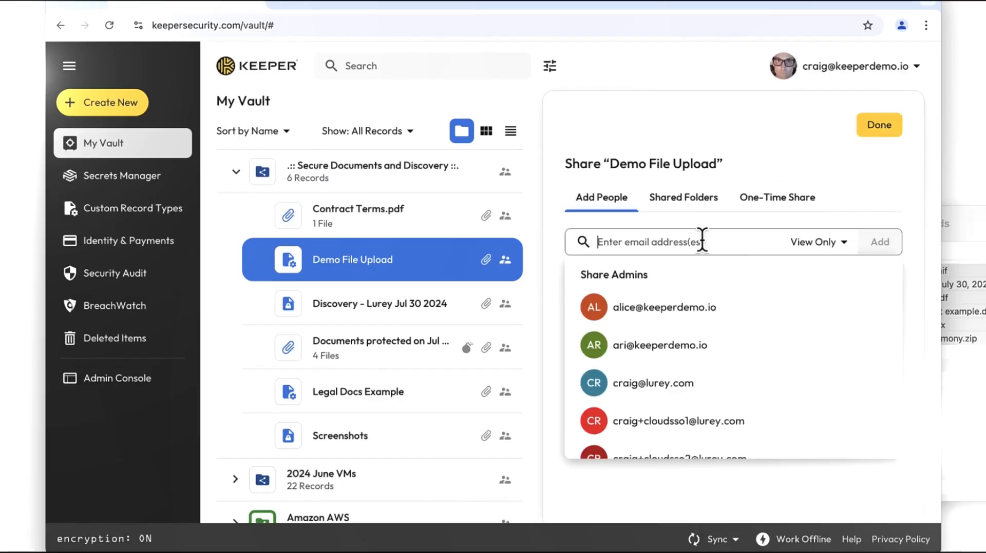
pyautogui.click(704, 308)
pyautogui.click(877, 245)
pyautogui.click(612, 329)
# Give that user's access to the Demo File Upload record a 1 day expiration
pyautogui.click(858, 365)
pyautogui.click(825, 531)
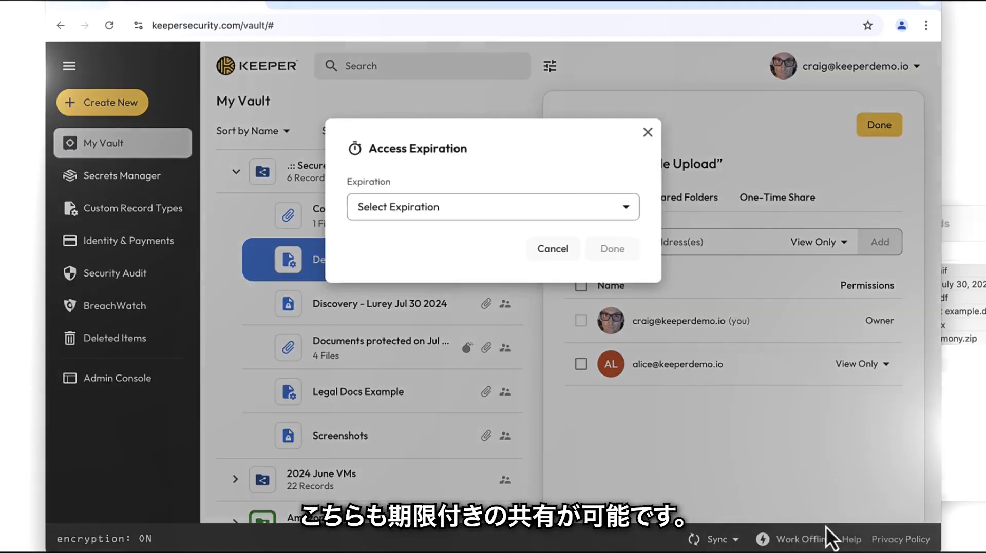
pyautogui.click(588, 211)
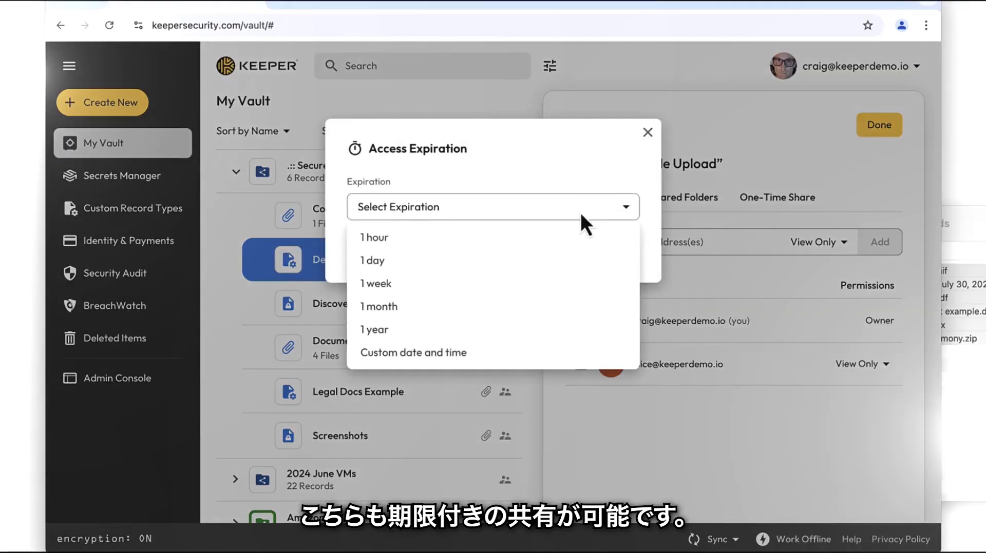
pyautogui.click(560, 258)
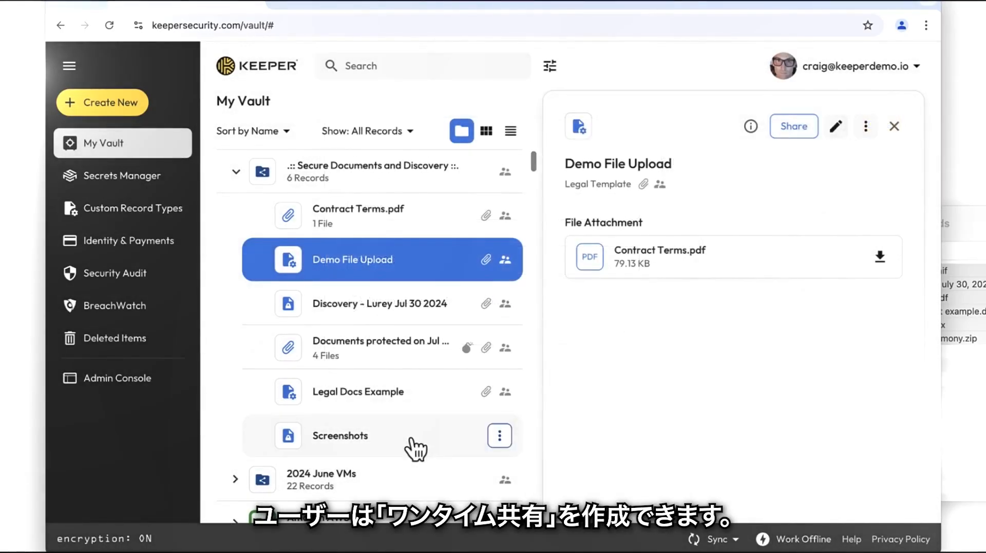
# Create a one-time share link for the Screenshots record that expires after 1 hour
pyautogui.click(412, 442)
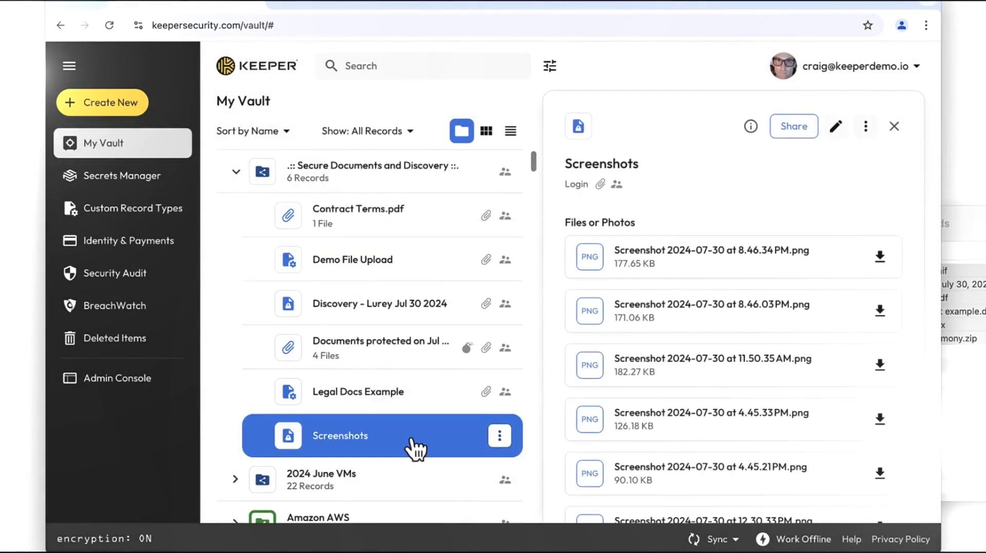
pyautogui.click(796, 129)
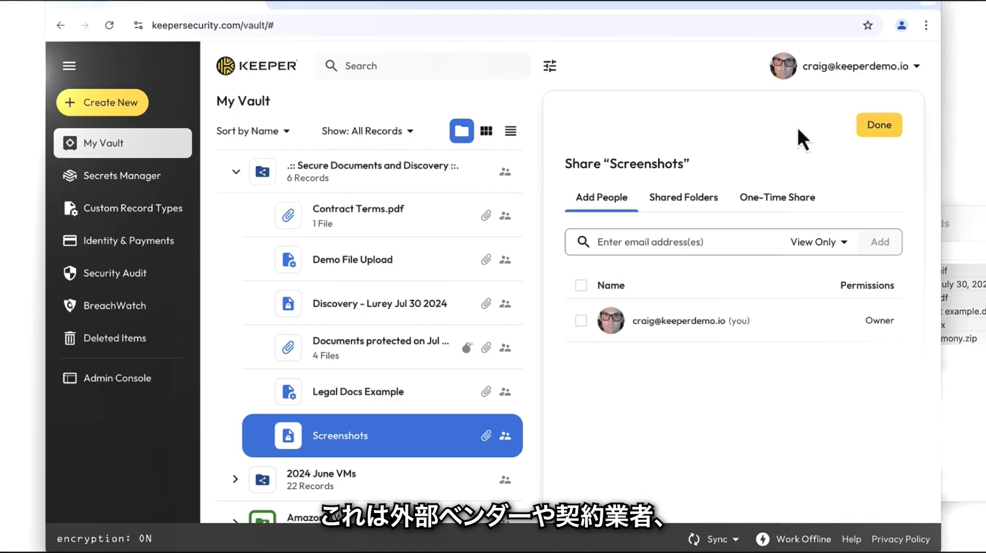
pyautogui.click(789, 200)
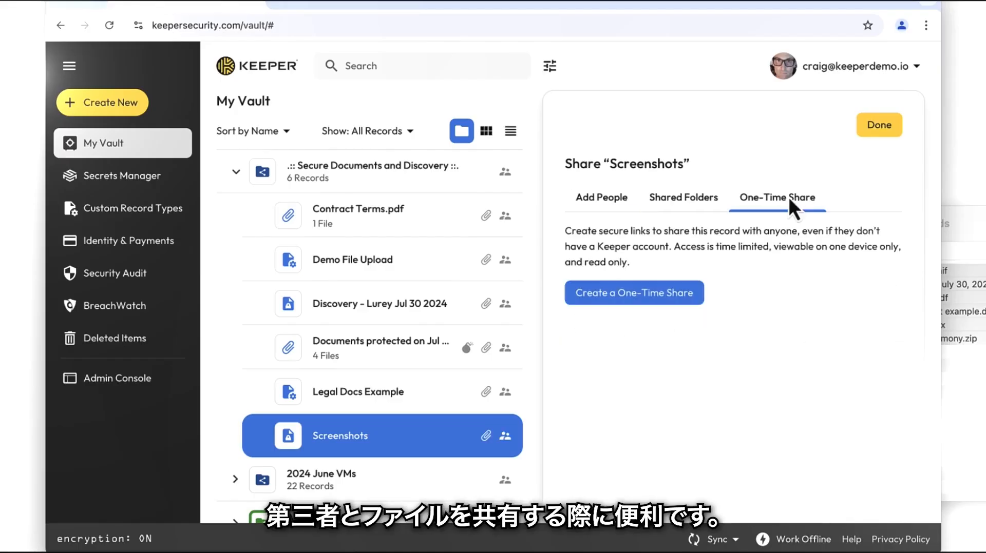
pyautogui.click(671, 292)
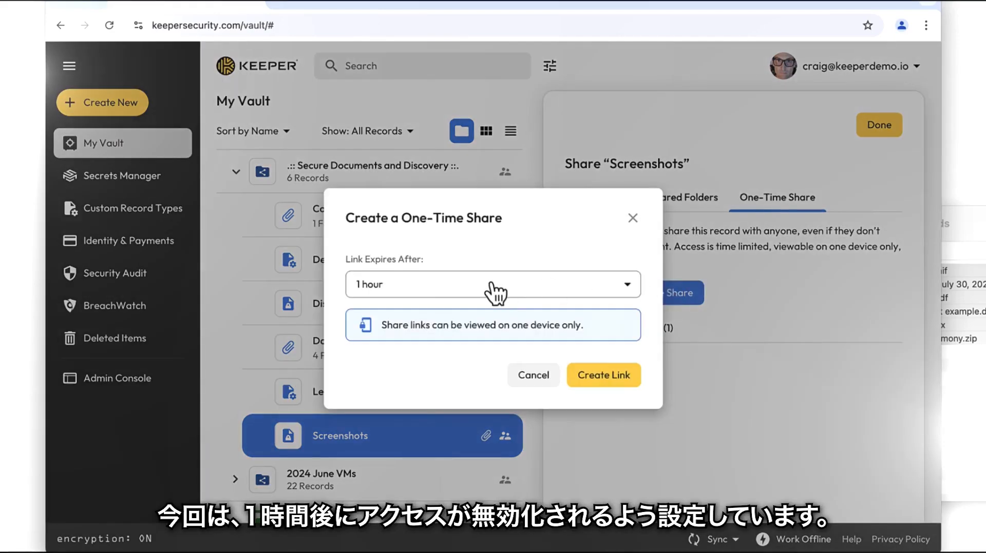
pyautogui.click(602, 362)
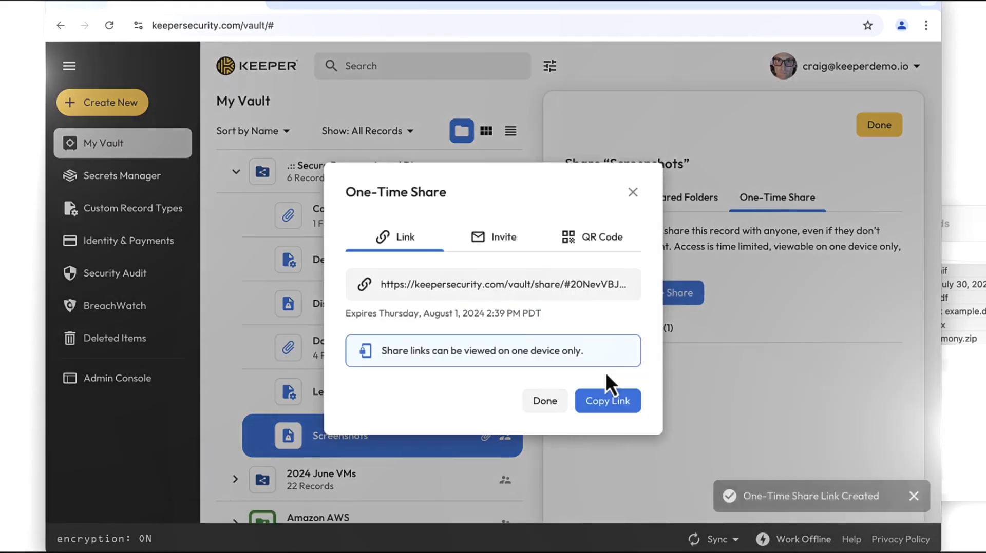
# Preview the one-time share's QR code, then copy the share link
pyautogui.click(578, 238)
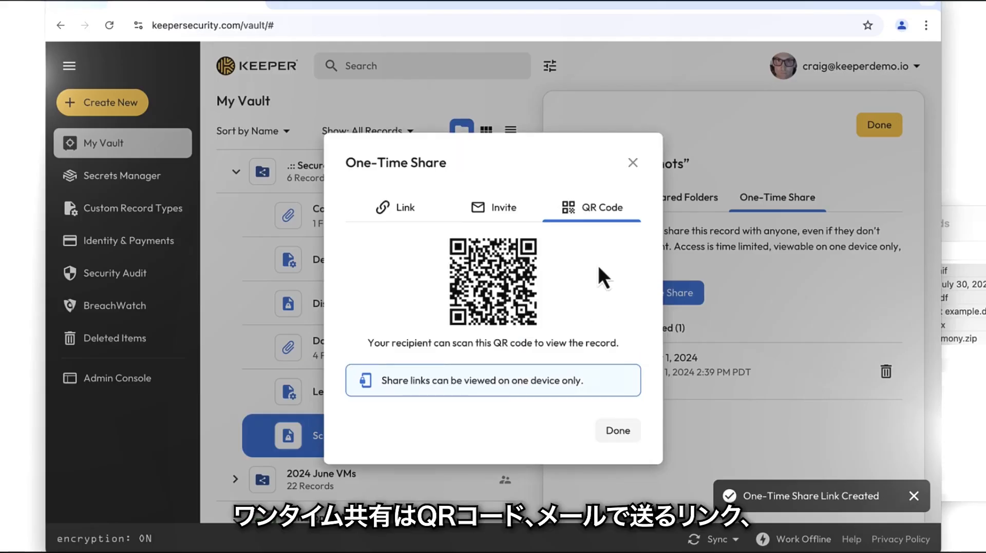
pyautogui.click(401, 212)
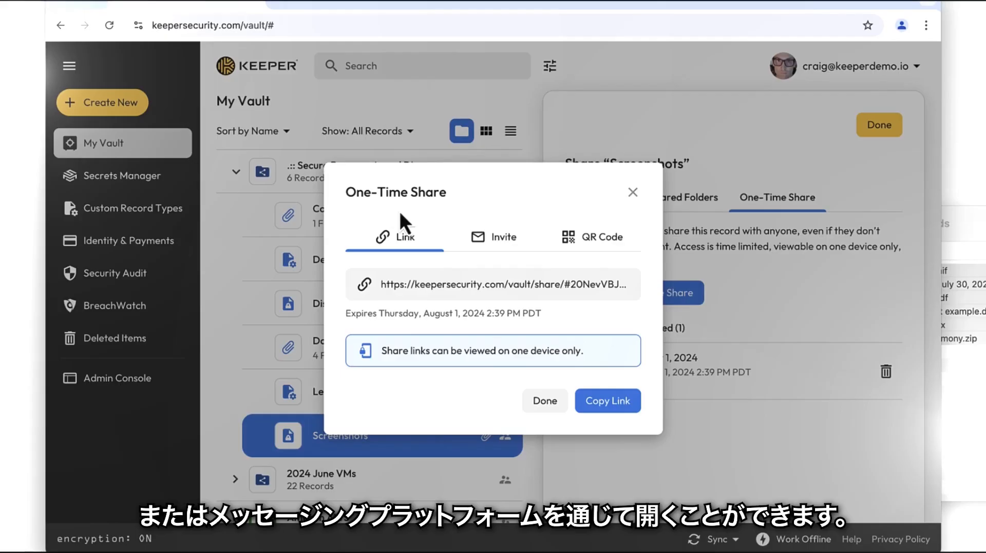
pyautogui.click(621, 284)
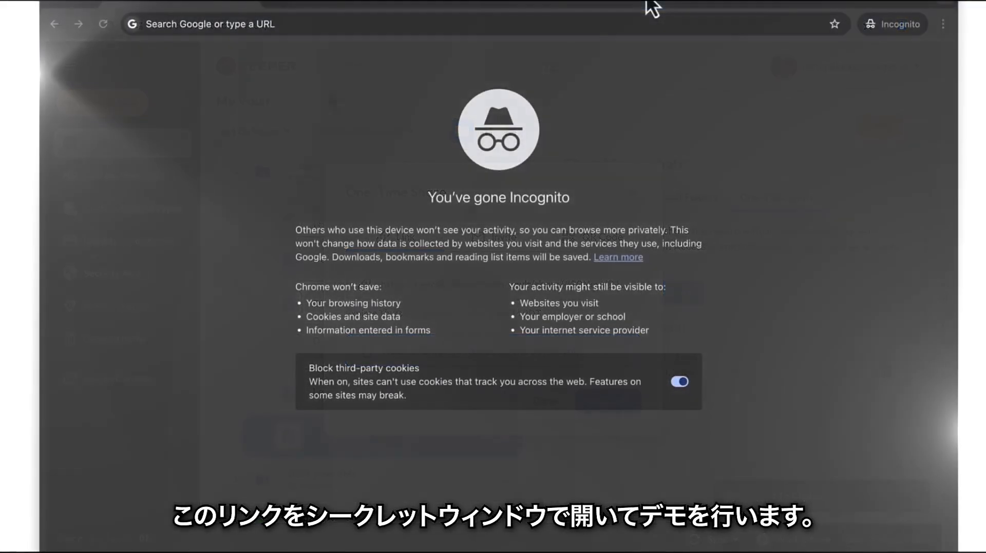
# Open the copied one-time share link in an incognito browser window
pyautogui.click(642, 25)
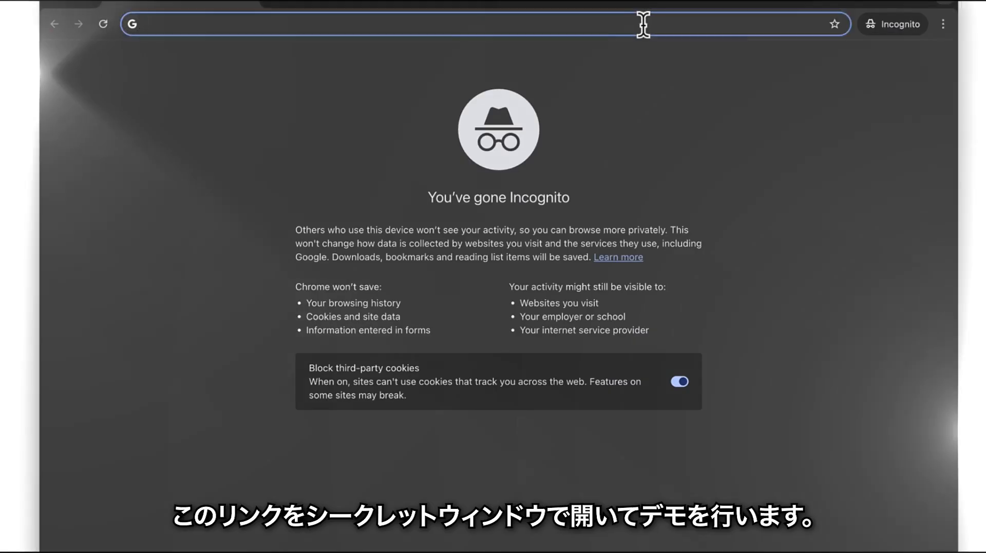
pyautogui.press('super+v')
pyautogui.press('Return')
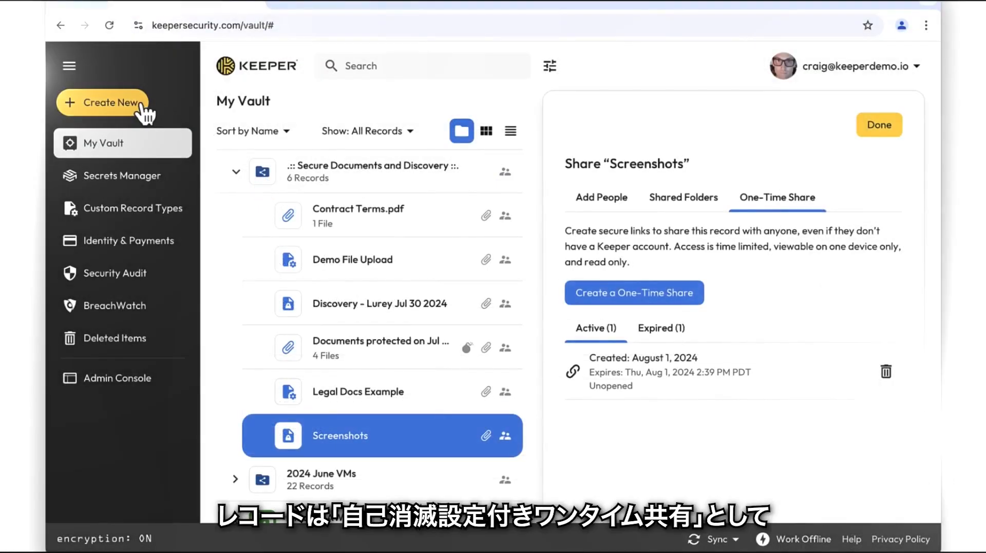
# Create a new File Attachment record titled "Self Destructing Share" and attach Contract Terms.pdf from Downloads
pyautogui.click(144, 105)
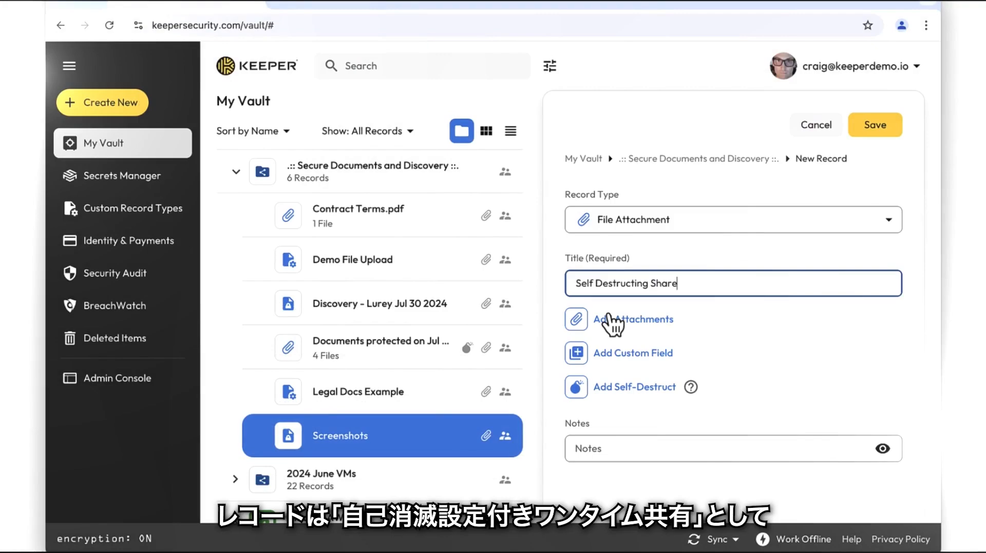
pyautogui.click(583, 318)
pyautogui.click(381, 173)
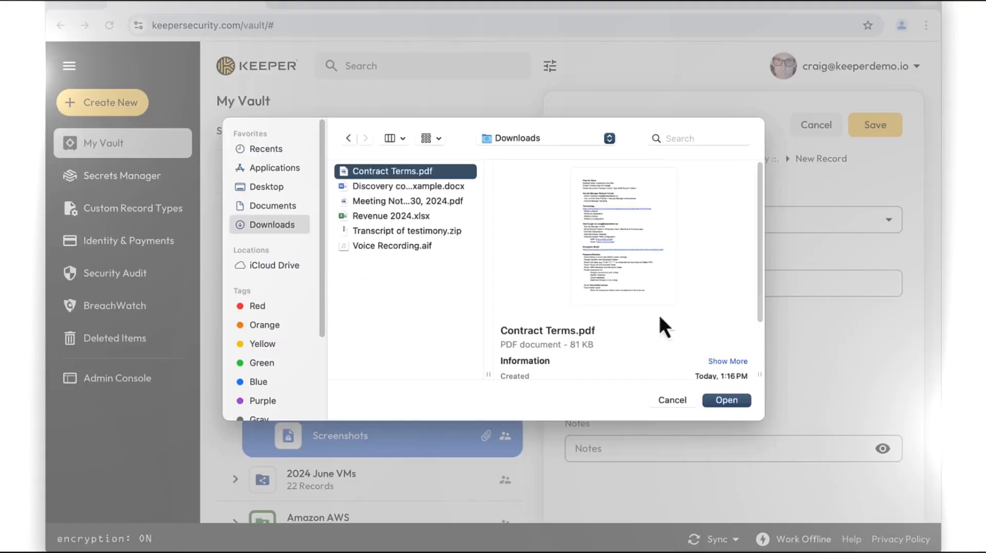
pyautogui.click(726, 401)
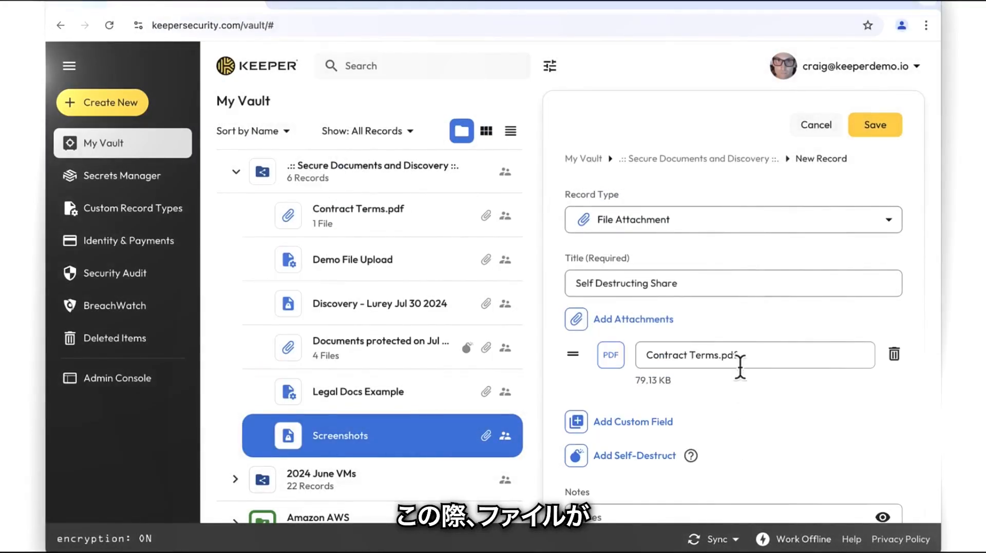
# Add self-destruct to the record with the link expiring in 24 hours, then save and share it
pyautogui.click(639, 457)
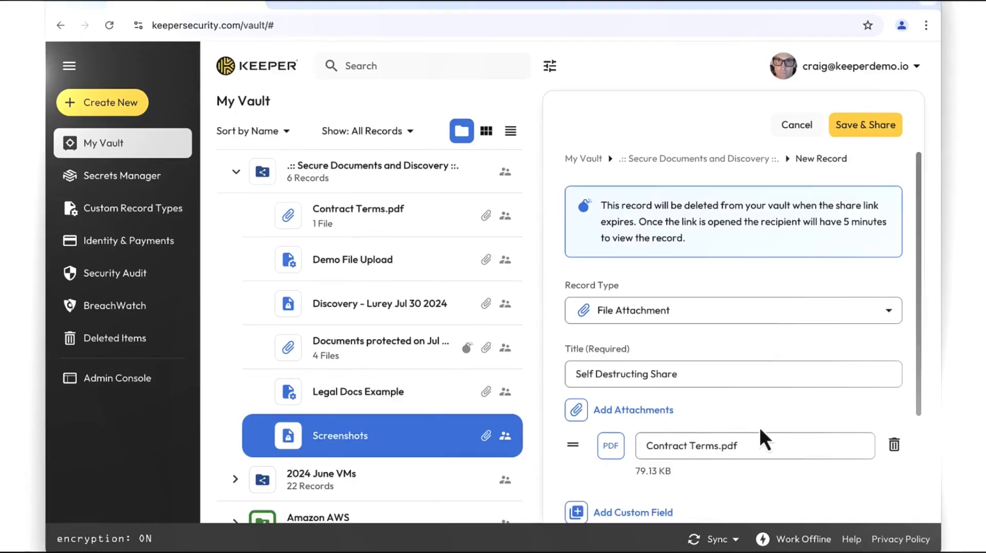
pyautogui.scroll(-3, 754, 431)
pyautogui.click(707, 424)
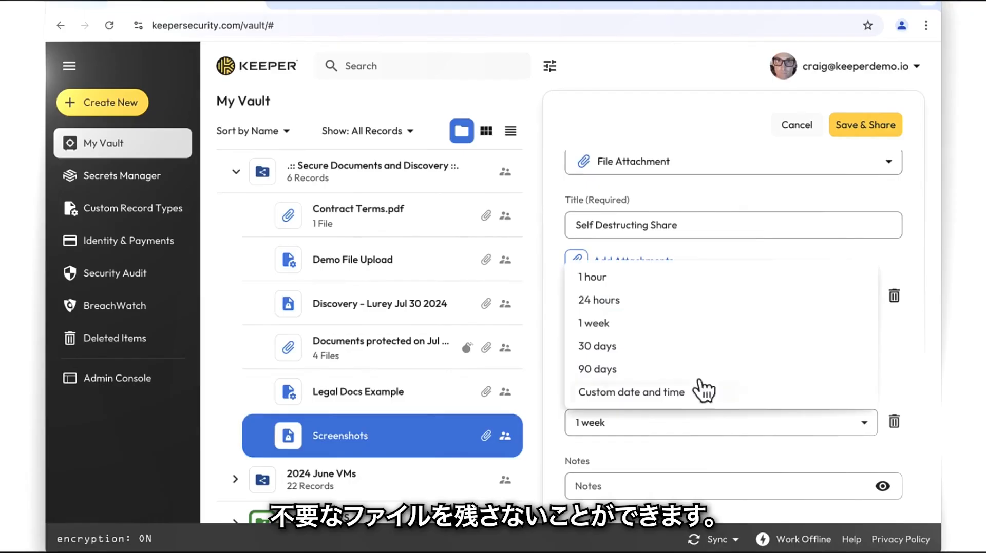
pyautogui.click(681, 308)
pyautogui.scroll(2, 732, 298)
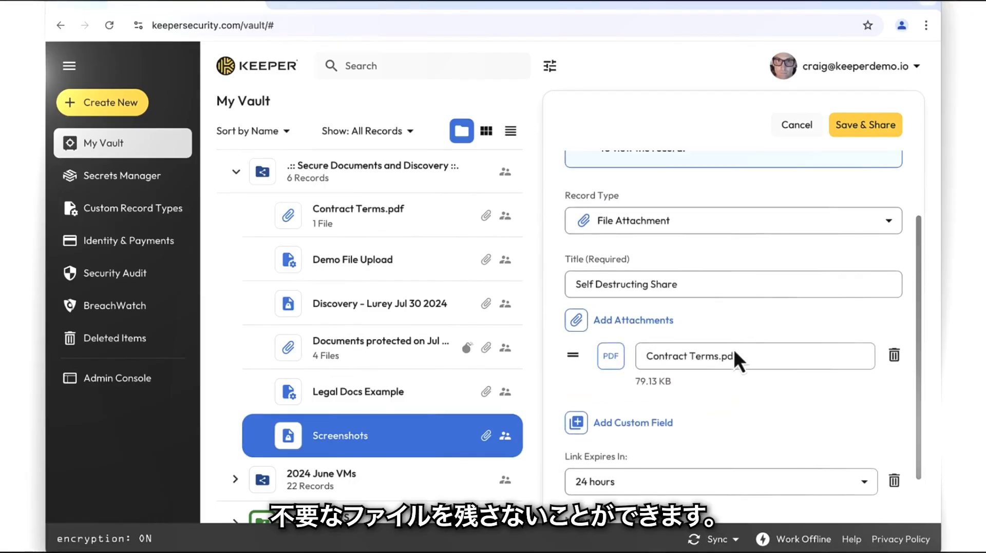
pyautogui.click(853, 132)
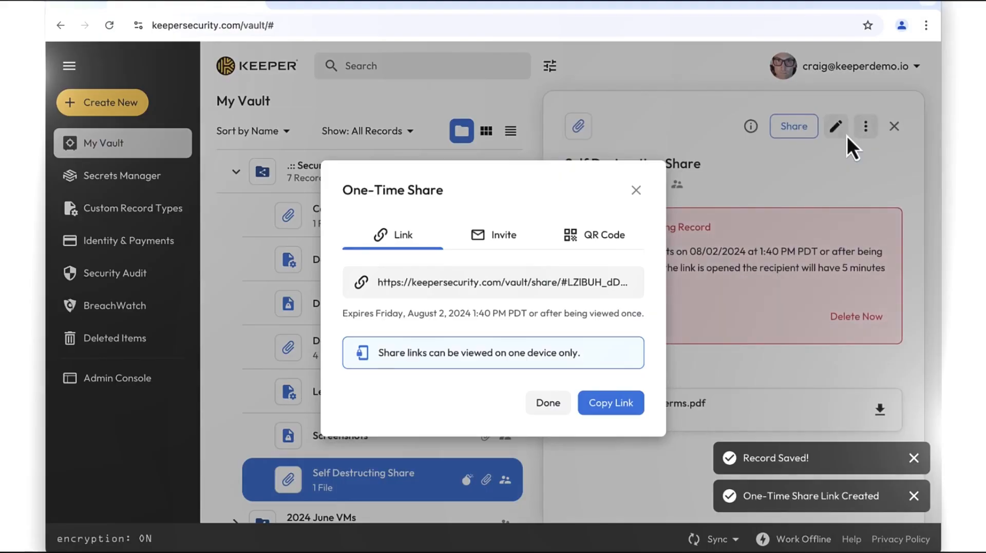
# Copy the self-destructing share link and open it in the incognito browser window
pyautogui.click(625, 283)
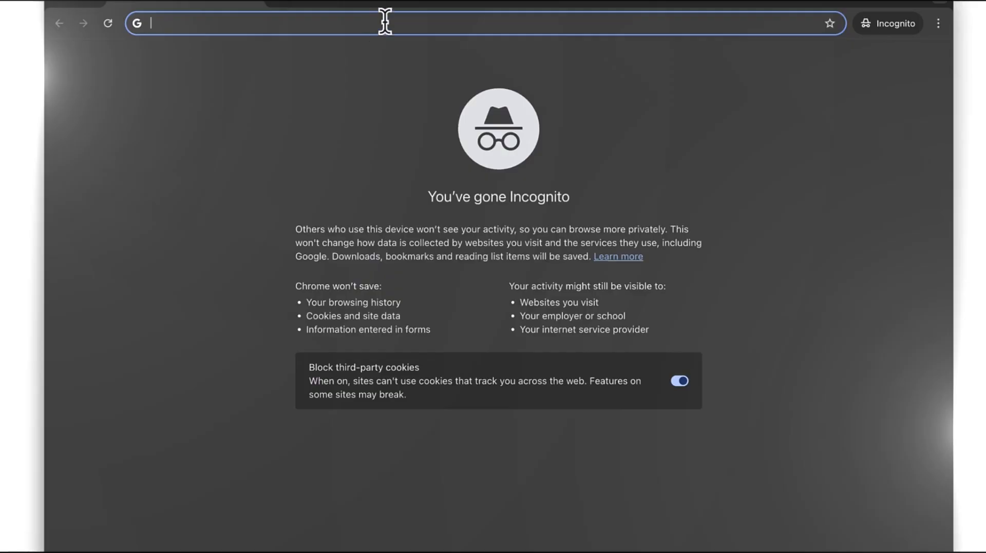
pyautogui.hotkey('ctrl', 'v')
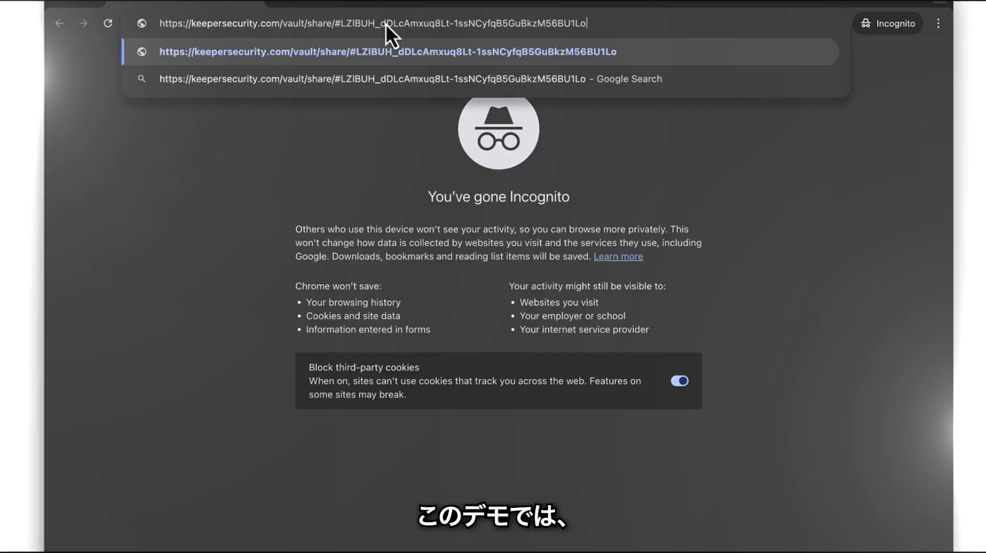
pyautogui.press('Return')
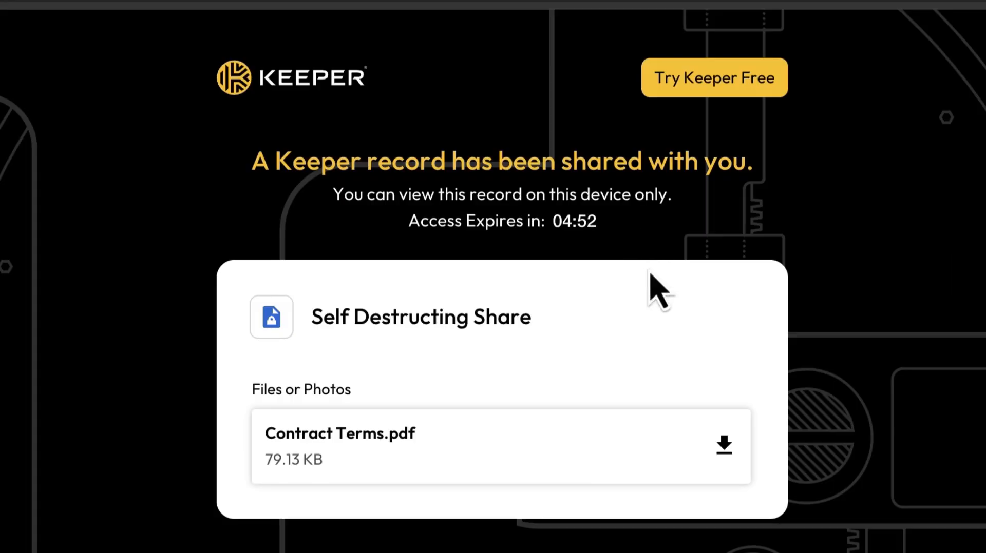
# Download the Contract Terms.pdf attachment from the shared record page
pyautogui.click(626, 432)
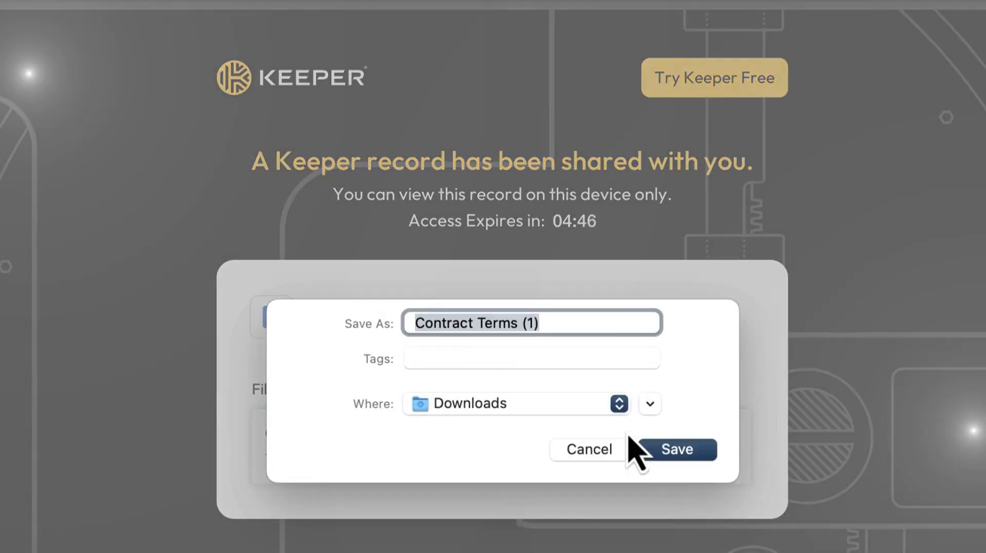
pyautogui.click(668, 456)
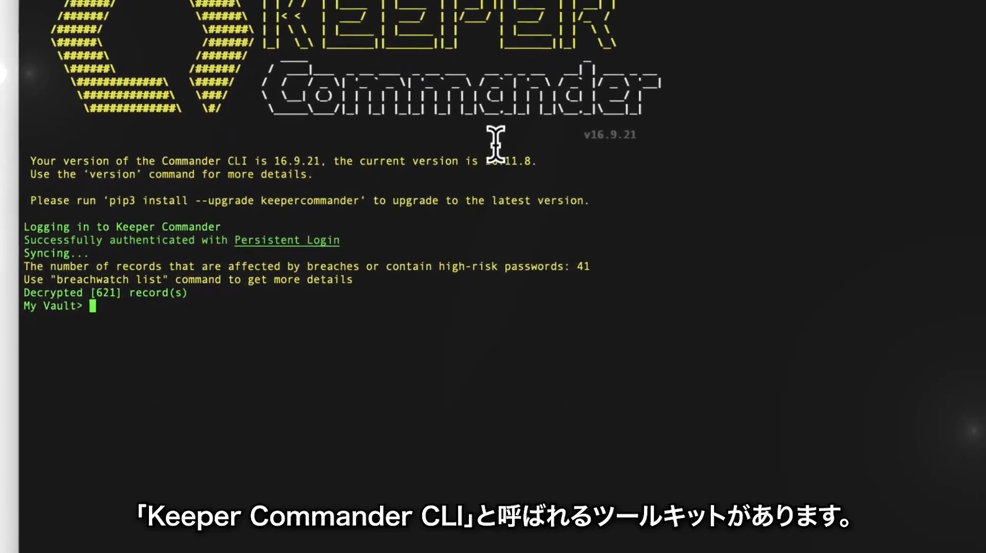
# In Keeper Commander, run record-add to create a "Demo File Upload" record of type "Legal Template" in folder FDzisL4SUcDtpgvpmB6ppA
pyautogui.press('Return')
pyautogui.press('Return')
pyautogui.press('Return')
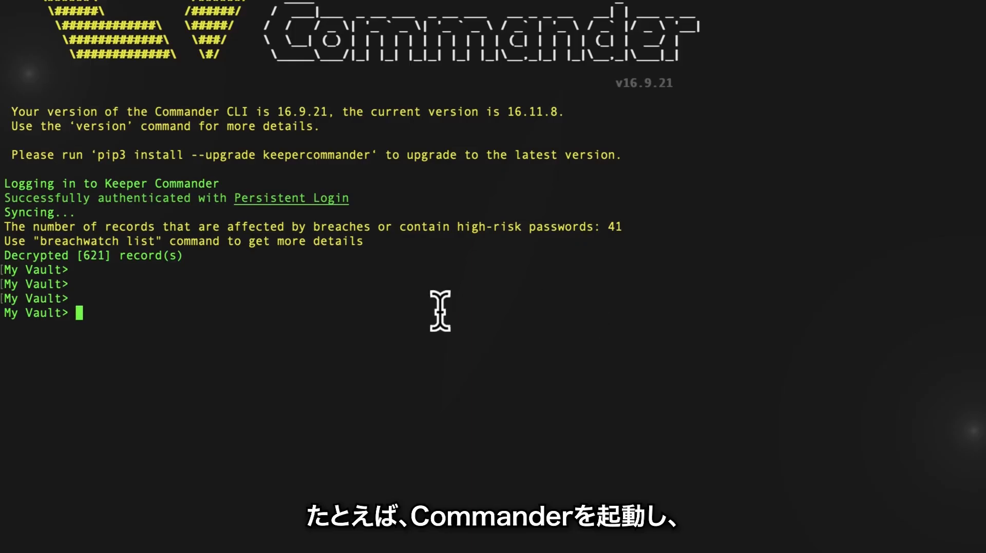
pyautogui.press('super+v')
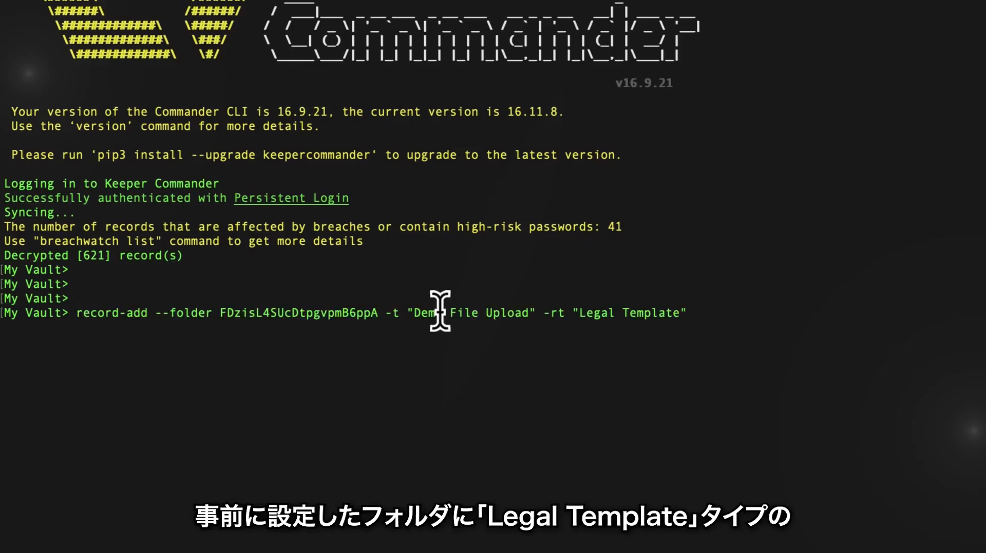
pyautogui.press('Return')
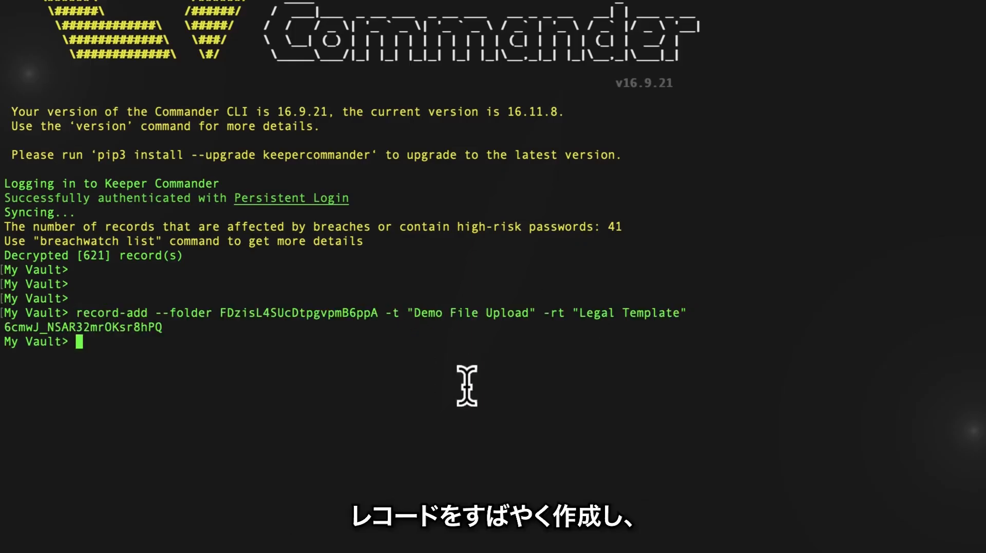
# Run upload-attachment to attach /Users/studio/Downloads/Contract Terms.pdf to the new record, allowing Terminal access to Downloads
pyautogui.press('Return')
pyautogui.press('Return')
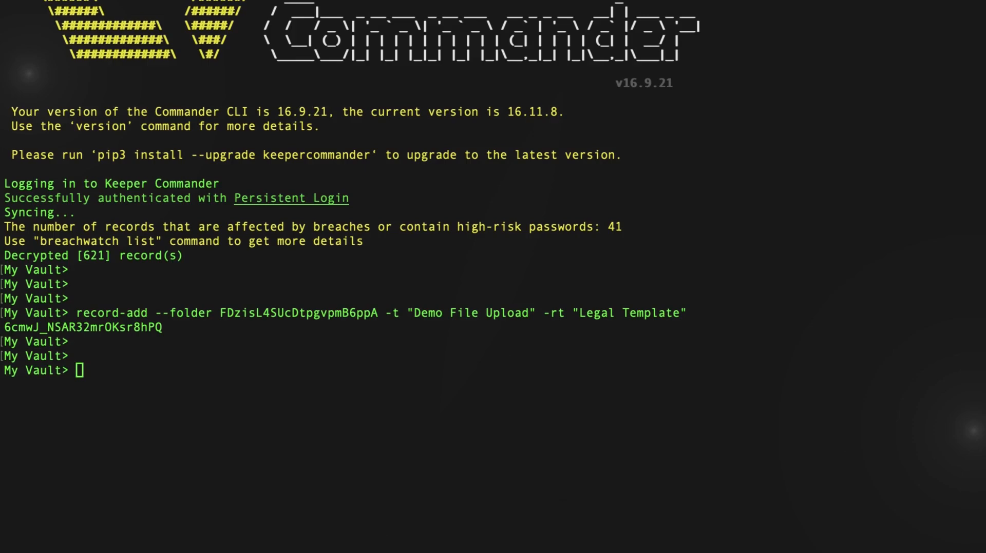
pyautogui.press('super+v')
pyautogui.press('Return')
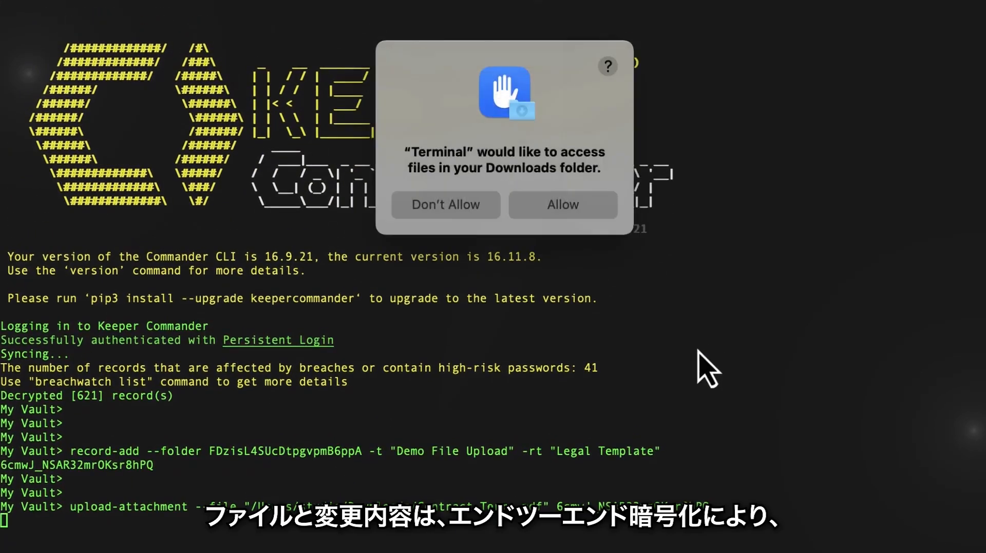
pyautogui.click(576, 209)
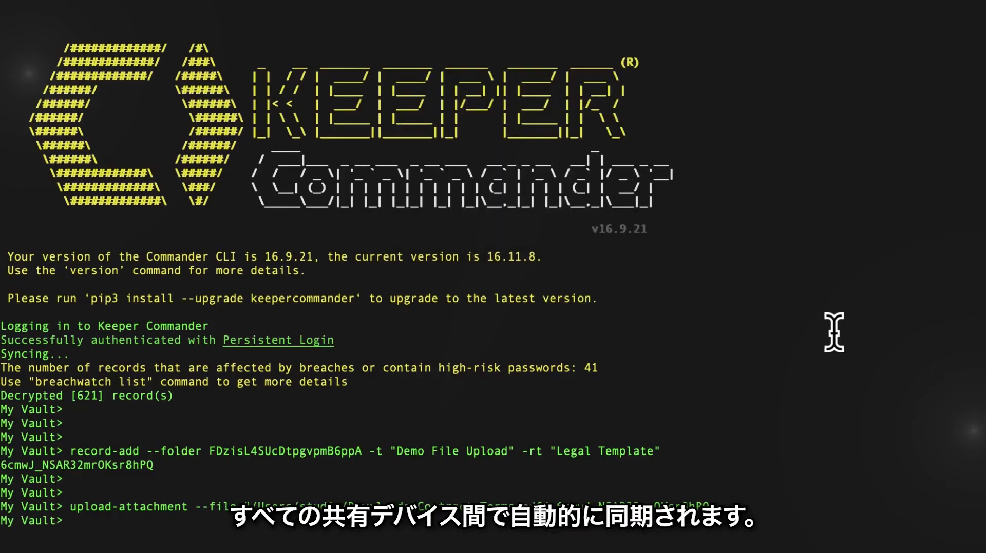
pyautogui.press('Return')
pyautogui.press('Return')
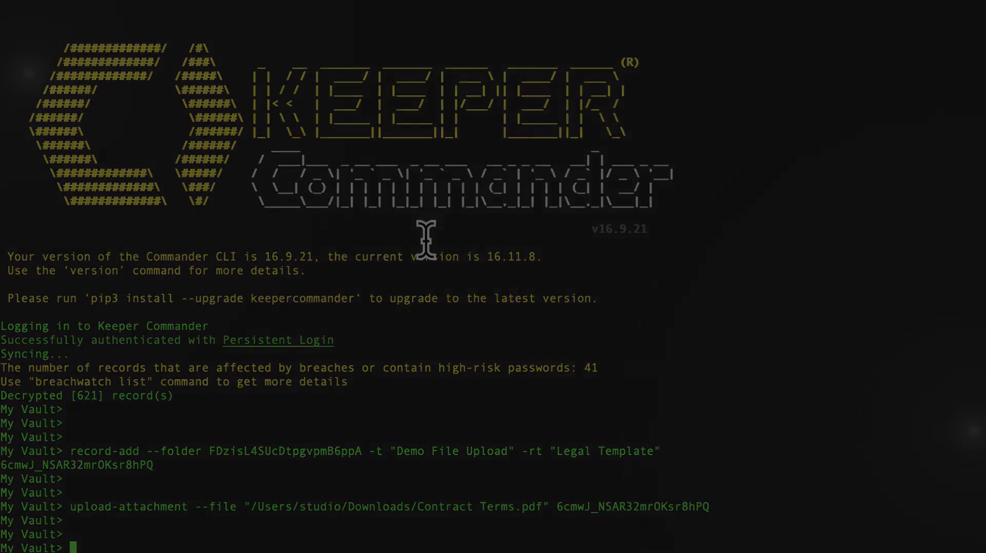